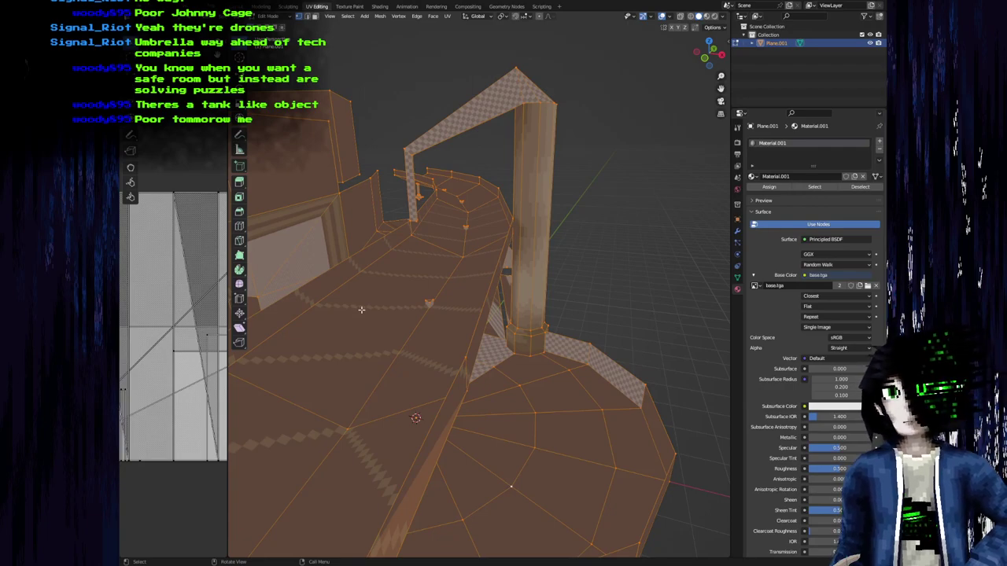
Step: Leave mesh editing and look over the walkway, pillar and building fronts in Object Mode
middle_click_drag(356, 309, 383, 252)
middle_click_drag(351, 283, 327, 295)
middle_click_drag(360, 344, 373, 295)
key("Tab")
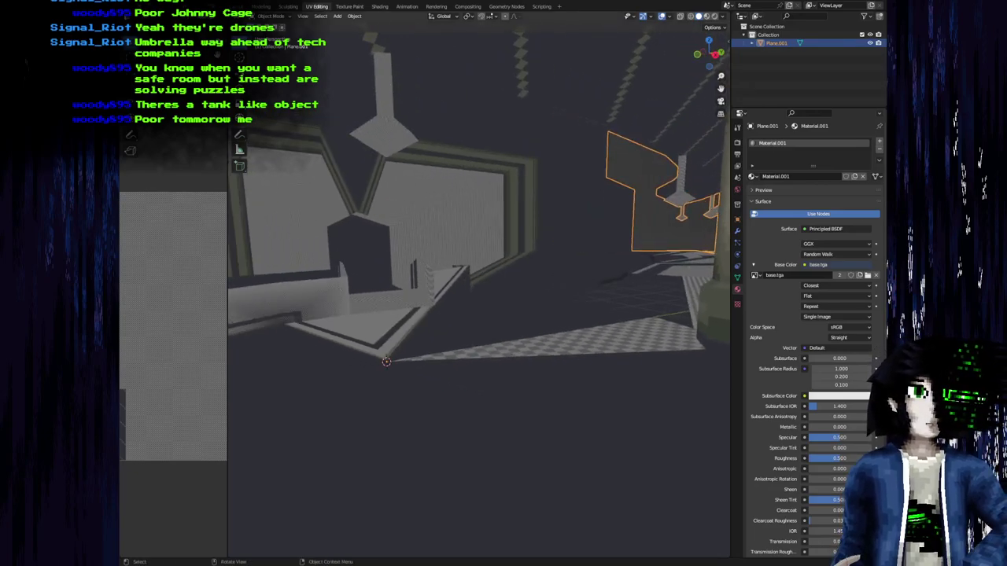
Step: Switch to Aseprite and examine the dark chevron-striped area of the base.tga texture
key("alt+Tab")
middle_click_drag(471, 297, 515, 265)
left_click(272, 14)
scroll(526, 330, "up", 1)
middle_click_drag(514, 312, 499, 346)
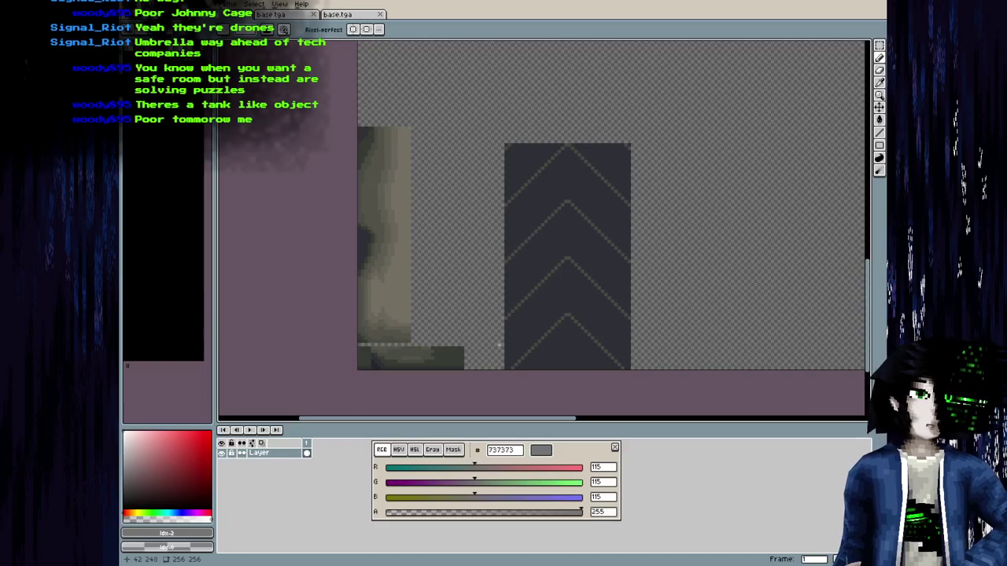
scroll(493, 333, "up", 1)
middle_click_drag(506, 332, 513, 365)
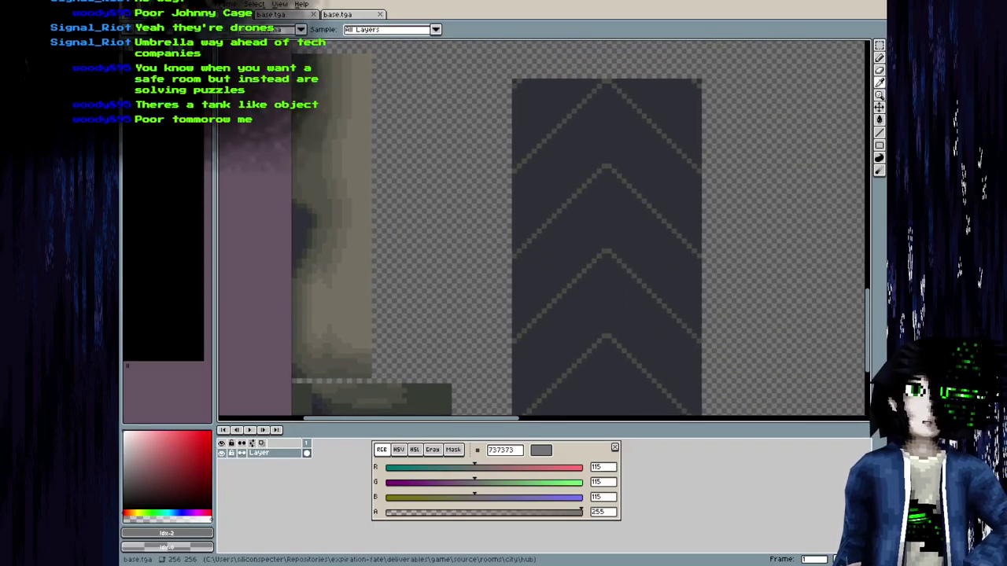
Step: Switch back to Blender and put the Plane.001 mesh into Edit Mode
key("alt+Tab")
middle_click_drag(505, 351, 572, 277)
middle_click_drag(531, 307, 653, 56)
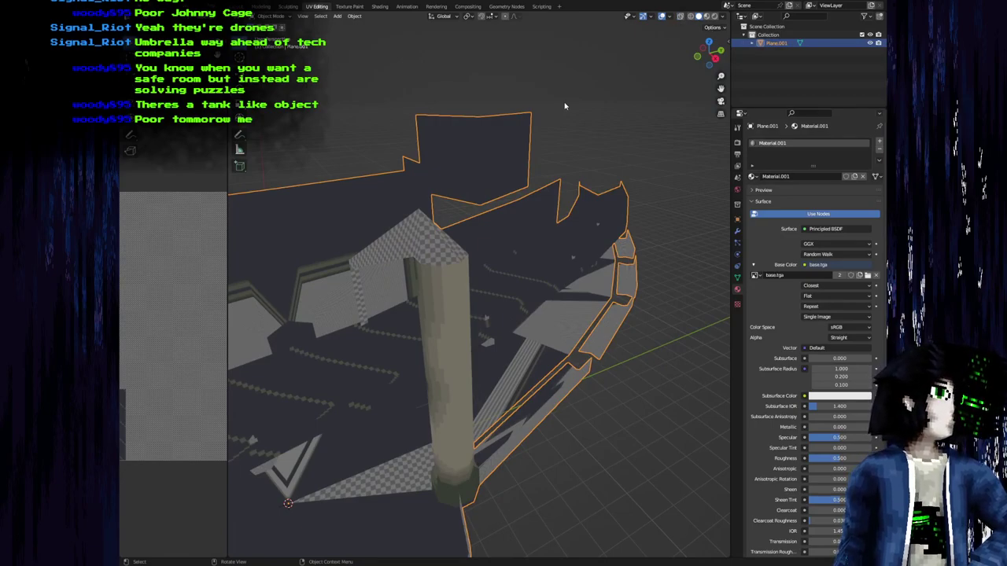
key("Tab")
Step: Examine the curb segments, the gaps between them and the existing pillar from several sides
middle_click_drag(409, 368, 424, 248)
left_click(470, 327)
middle_click_drag(472, 327, 475, 279)
middle_click_drag(467, 181, 436, 266)
key("F3")
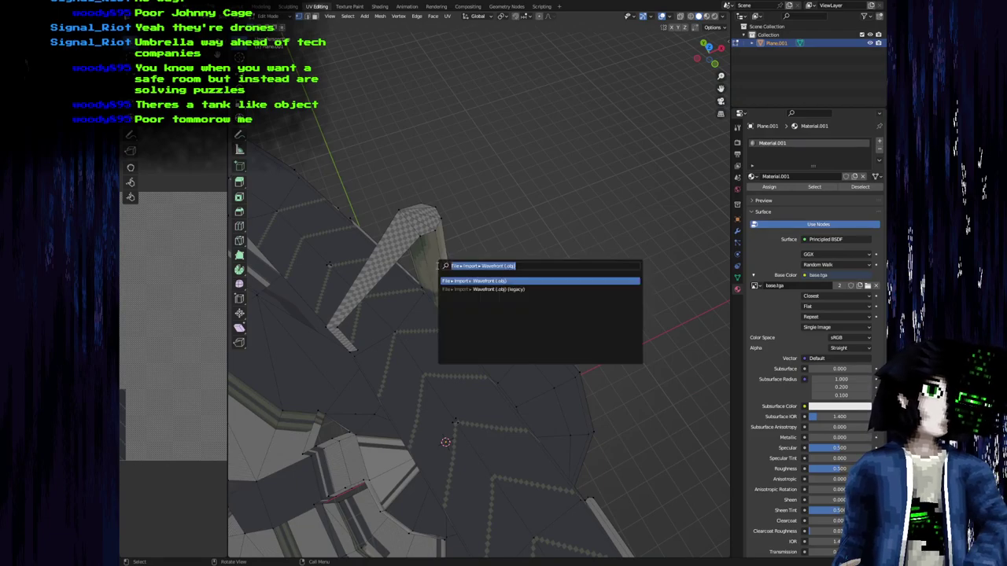
key("Escape")
middle_click_drag(436, 265, 500, 348)
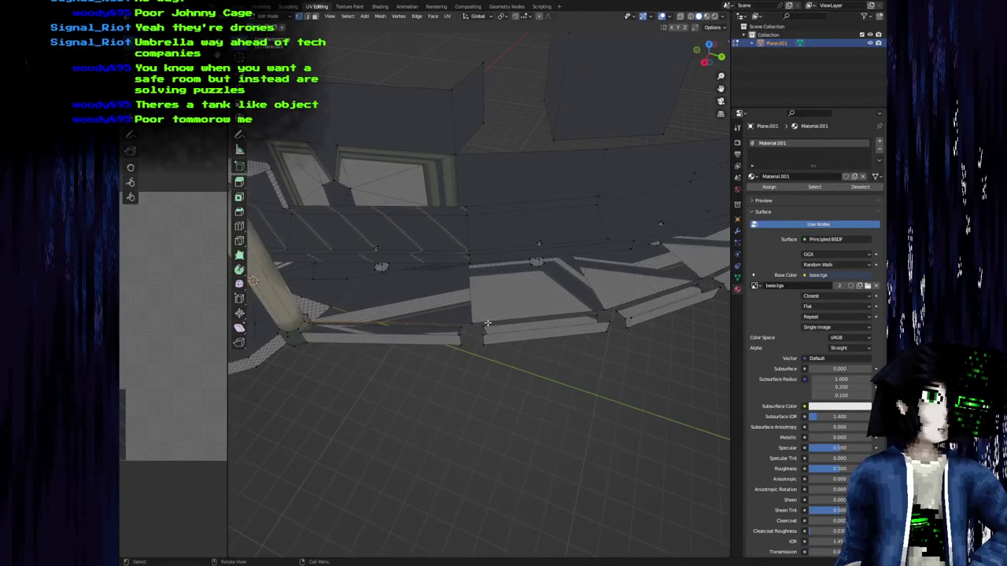
middle_click_drag(458, 321, 730, 160)
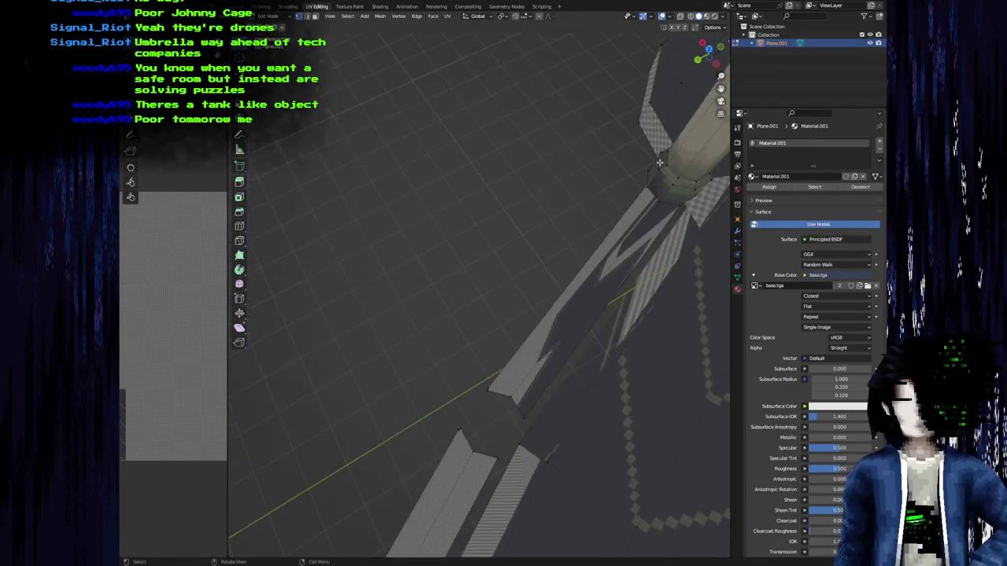
middle_click_drag(544, 359, 375, 348)
middle_click_drag(463, 286, 448, 386, "shift")
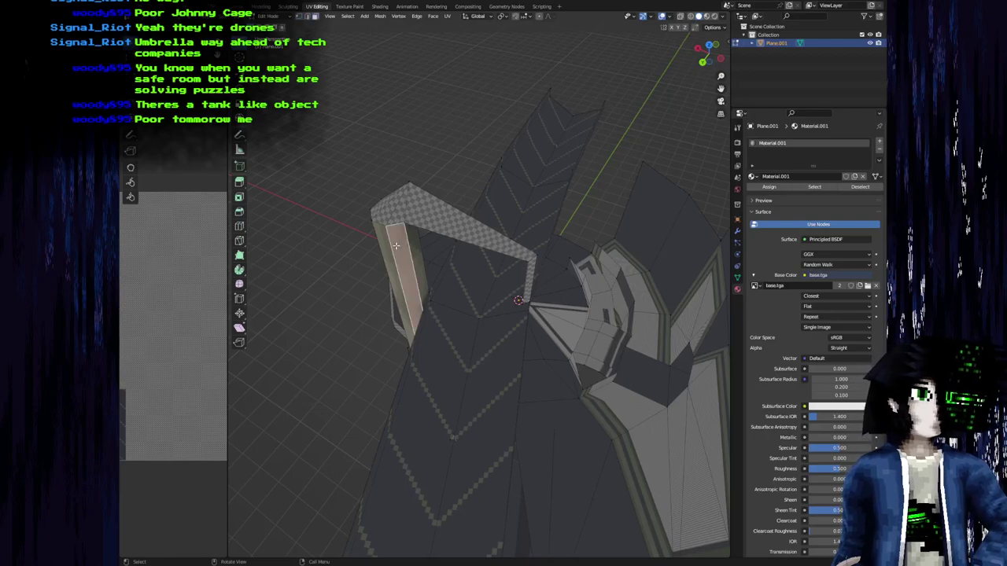
Step: Select the linked geometry of the pillar with its checkered overhead arm and set the snap target to Vertex
key("l")
middle_click_drag(395, 246, 425, 253)
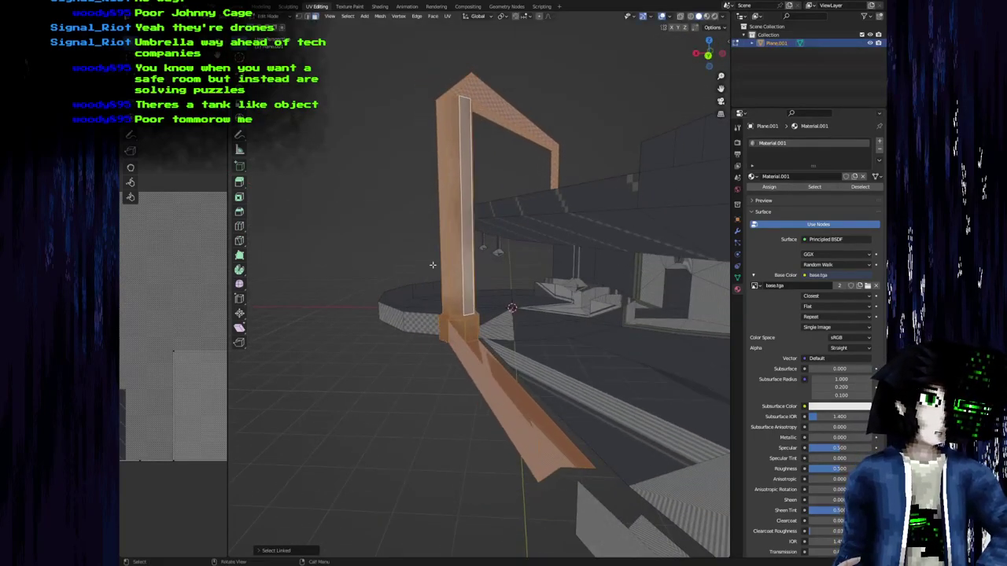
middle_click_drag(478, 387, 546, 386)
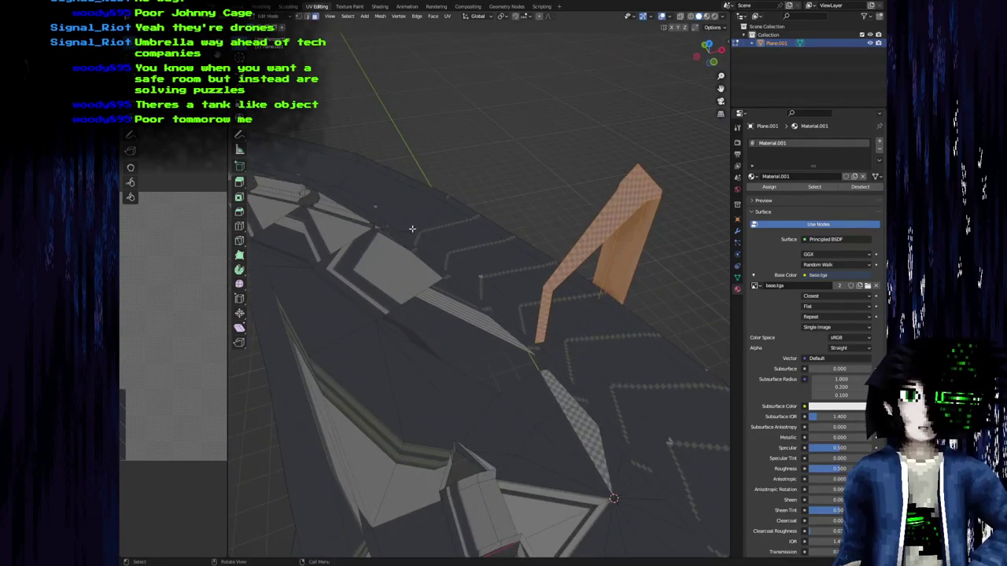
middle_click_drag(402, 451, 631, 388)
left_click(525, 16)
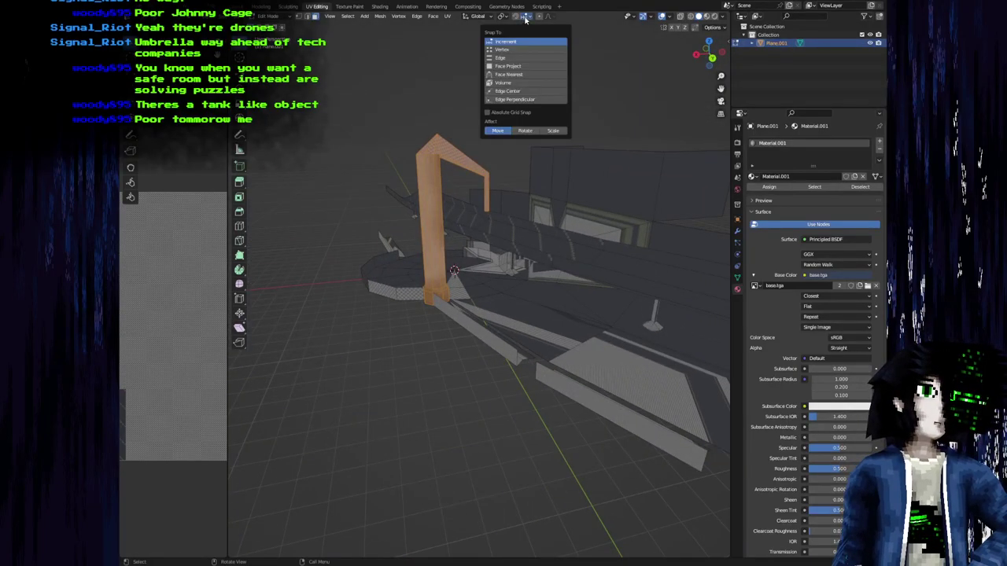
left_click(515, 50)
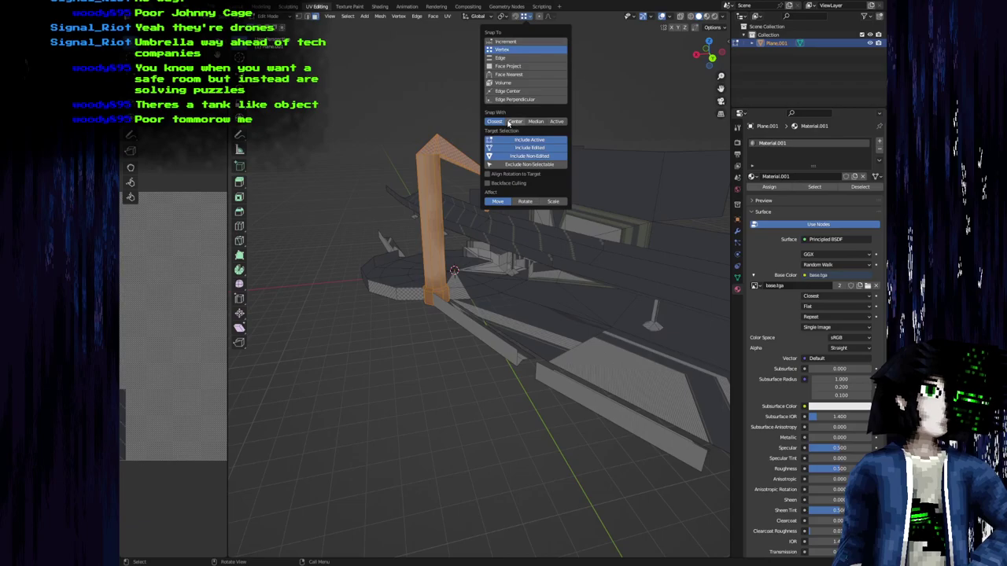
Step: Place a copy of the pillar at the first curb gap, moving it only horizontally and snapping it to the curb vertices
middle_click_drag(456, 287, 438, 315)
scroll(422, 316, "up", 4)
key("g")
key("shift+z")
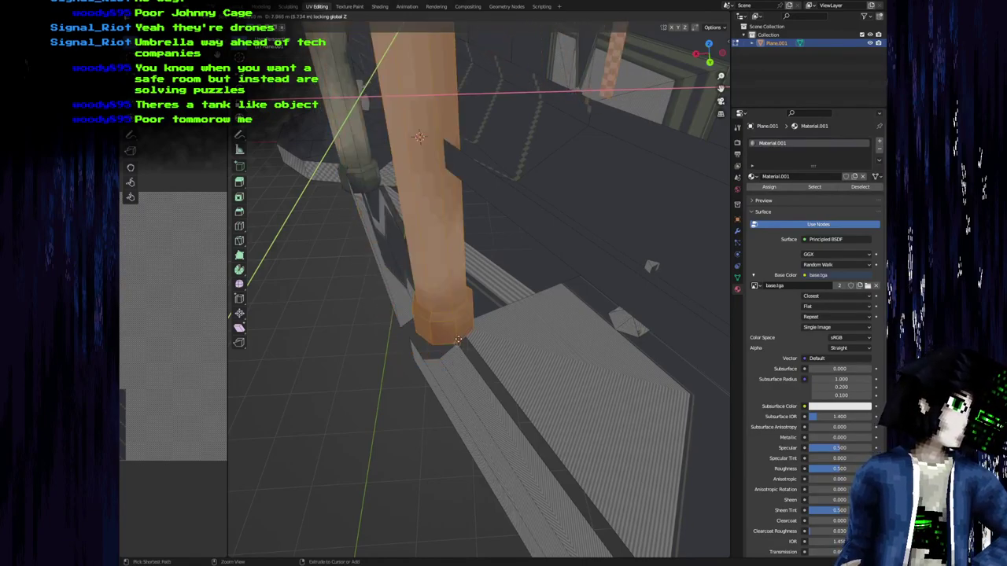
middle_click_drag(443, 363, 519, 350)
middle_click_drag(549, 206, 496, 259)
Step: Select two opposite vertices of the copied pillar's base and snap the 3D cursor to the selection
key("1")
left_click(506, 217)
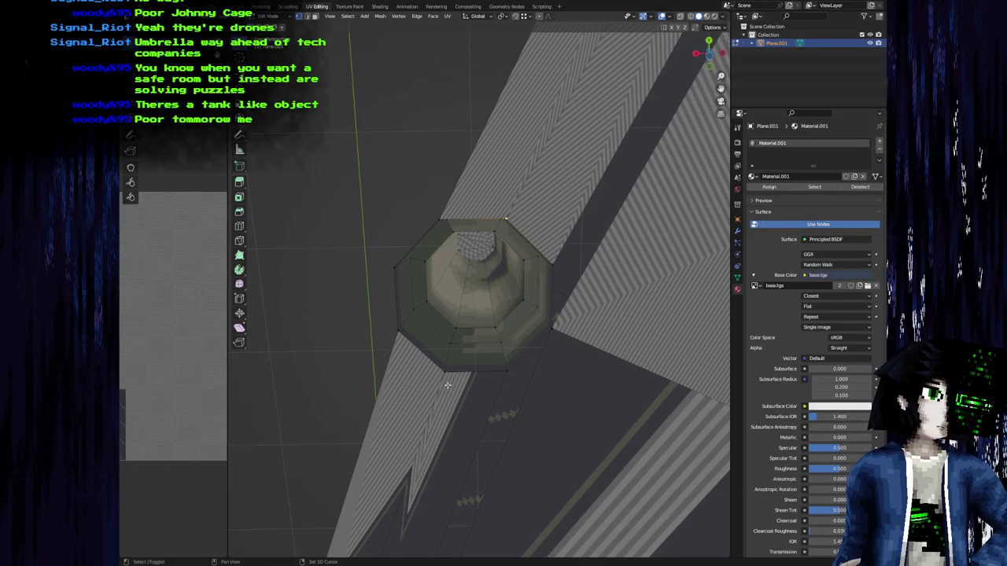
key("F3")
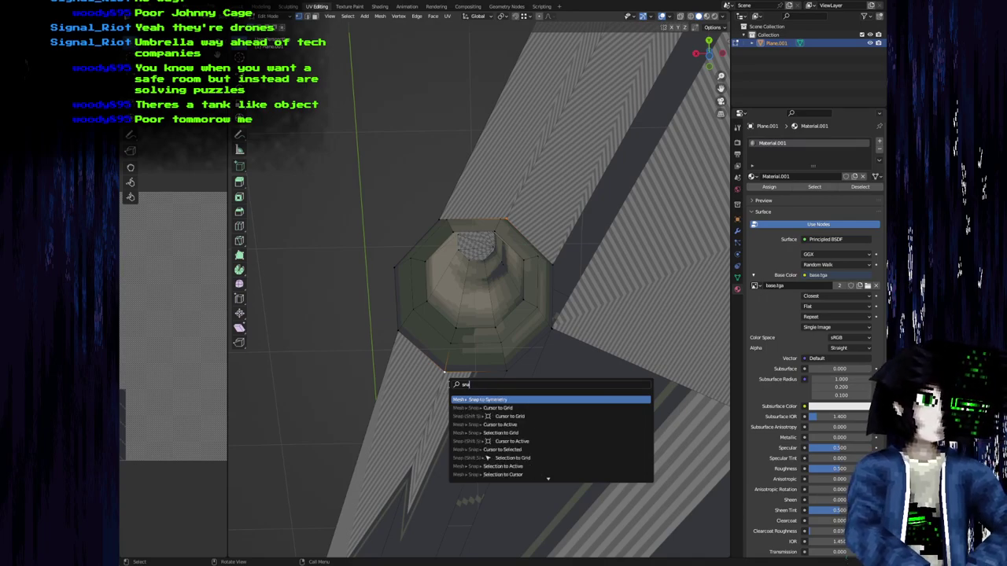
key("Return")
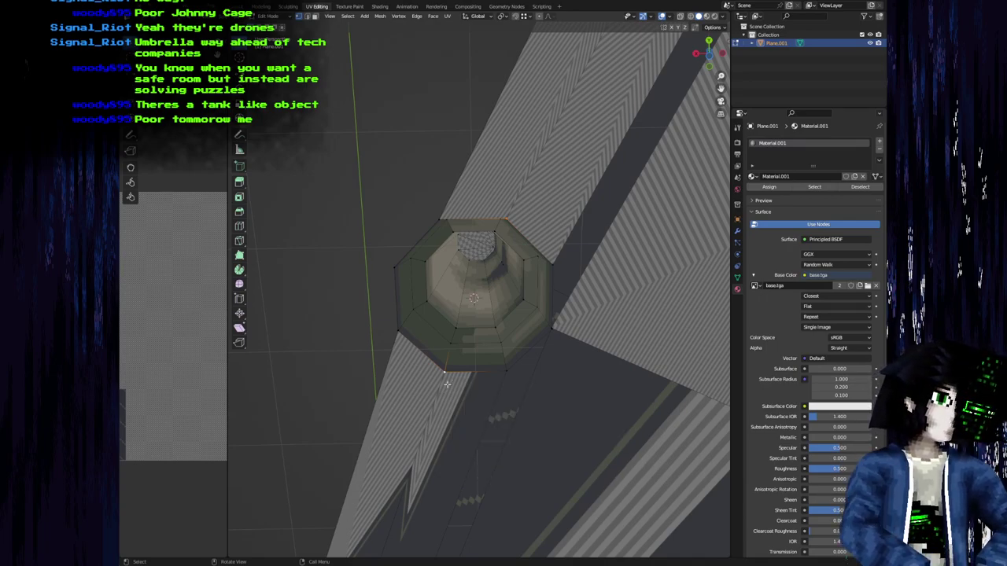
Step: Select the whole copied pillar and rotate it about the global Z axis around the 3D cursor to align with the walkway
middle_click_drag(497, 223, 472, 323)
key("l")
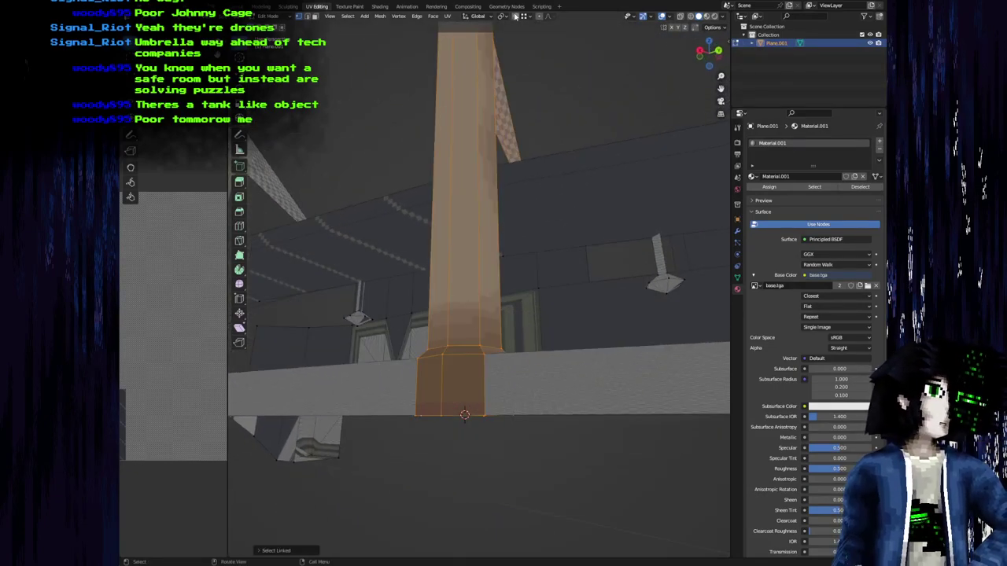
scroll(537, 75, "down", 3)
middle_click_drag(537, 75, 528, 155)
scroll(538, 213, "up", 3)
mouse_move(538, 212)
middle_mouse_down()
mouse_move(535, 233)
mouse_move(525, 199)
middle_mouse_up()
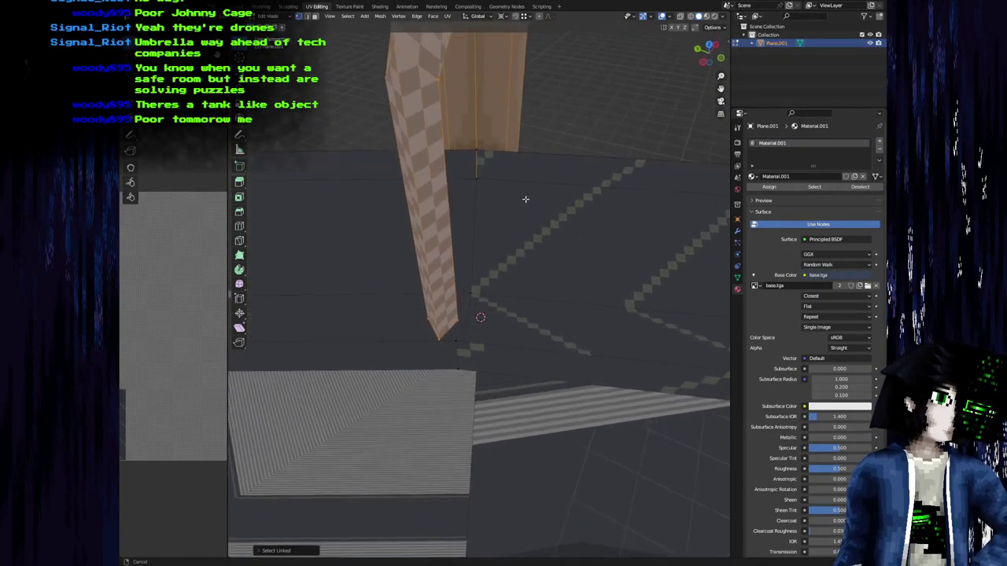
key("g")
key("z")
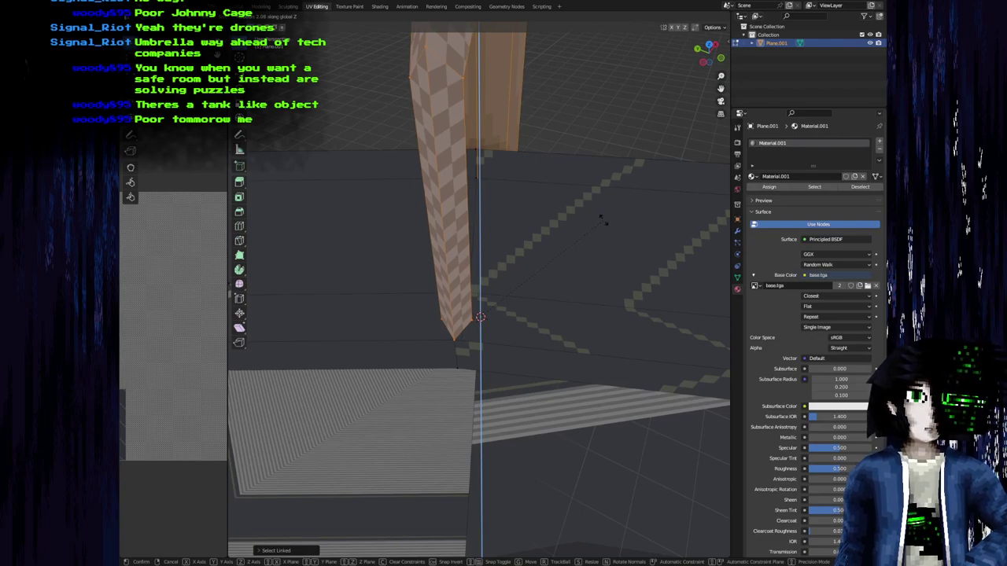
Step: Duplicate the aligned pillar and move the copy horizontally to the next gap in the curb
middle_click_drag(528, 193, 248, 225)
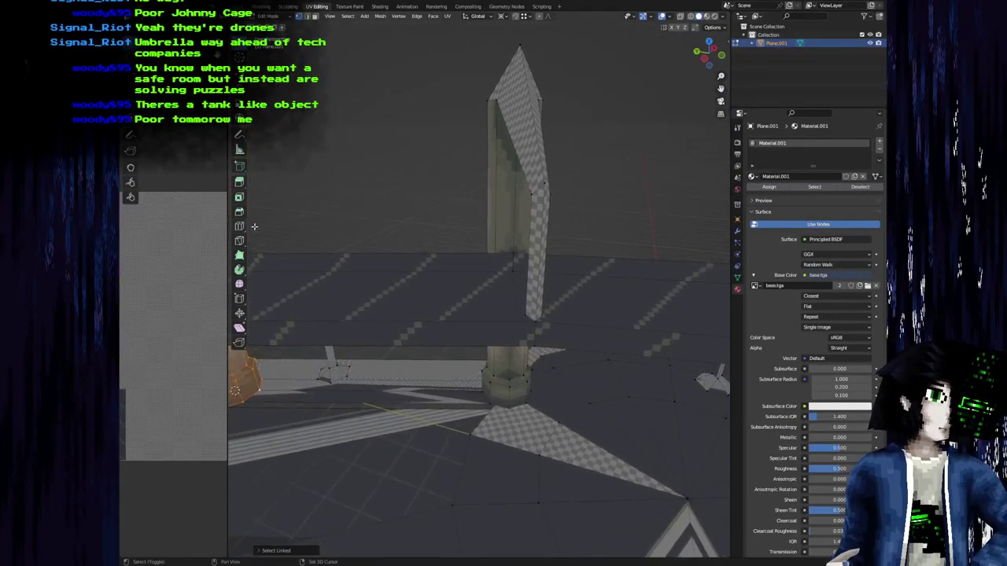
middle_click_drag(400, 303, 264, 325)
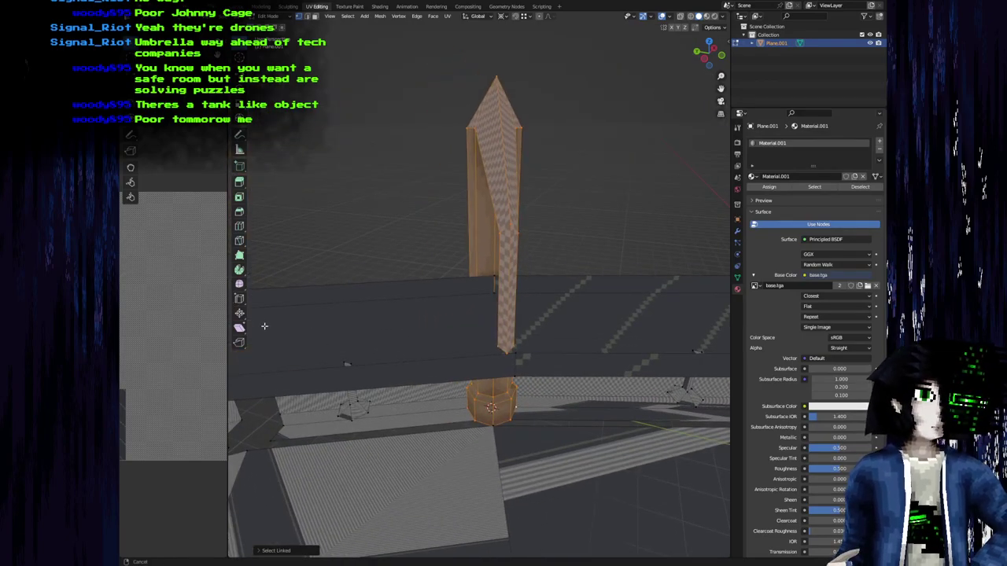
middle_click_drag(301, 323, 408, 351)
key("shift+d")
key("shift+z")
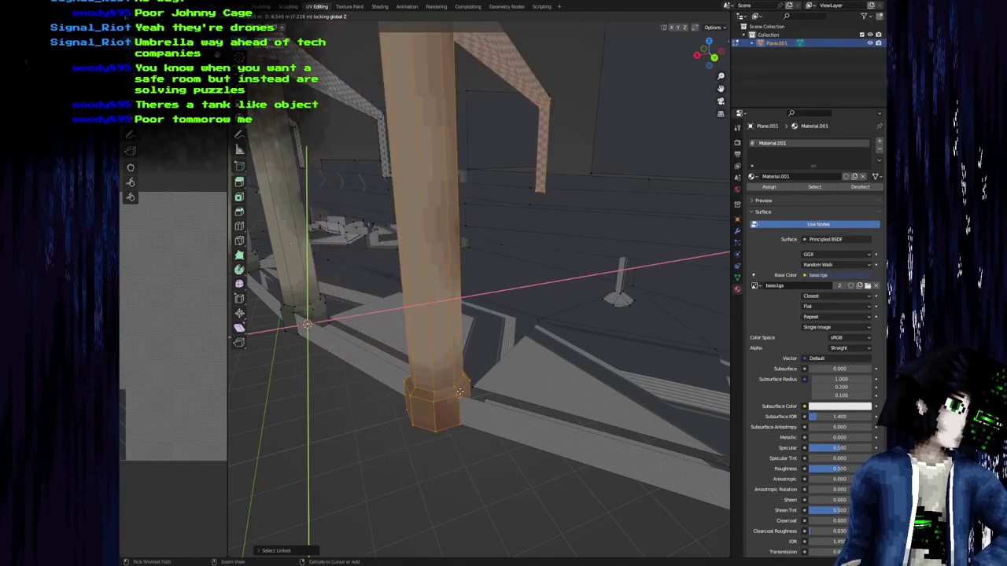
left_click(460, 393)
Step: Shift the second pillar copy horizontally so a corner of its base snaps to the adjacent curb corner
middle_click_drag(460, 393, 372, 186)
scroll(416, 218, "up", 4)
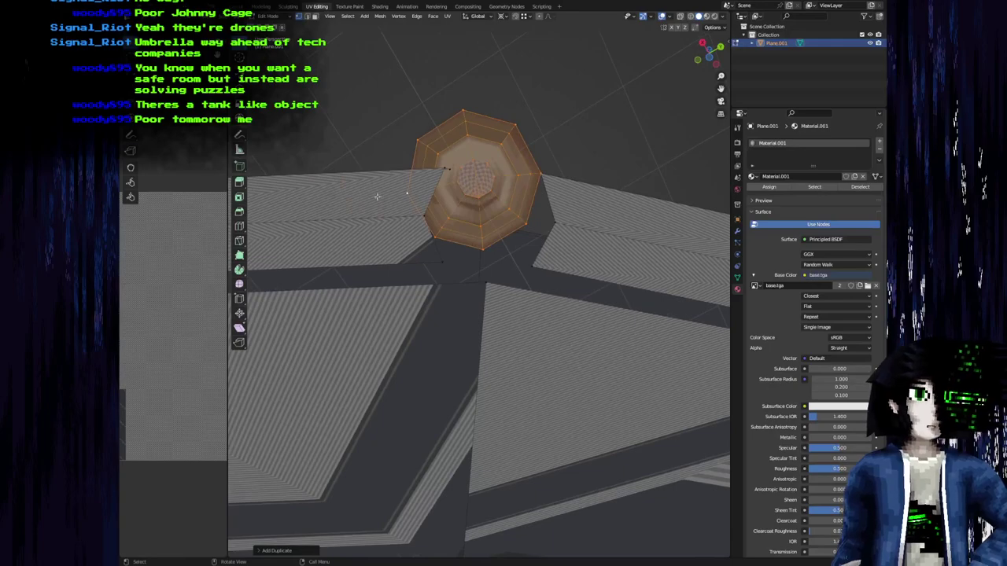
key("g")
key("z")
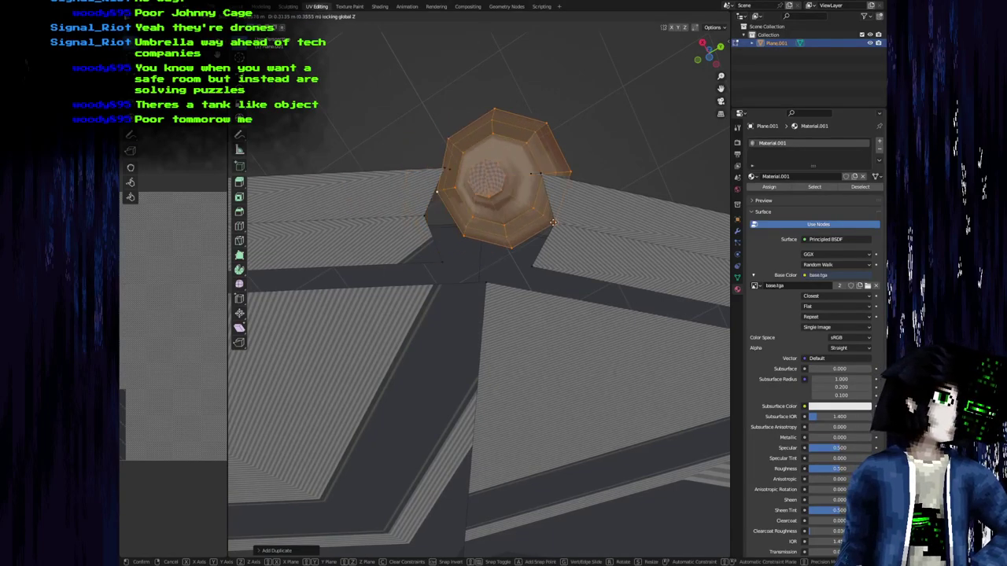
middle_click_drag(507, 262, 536, 389)
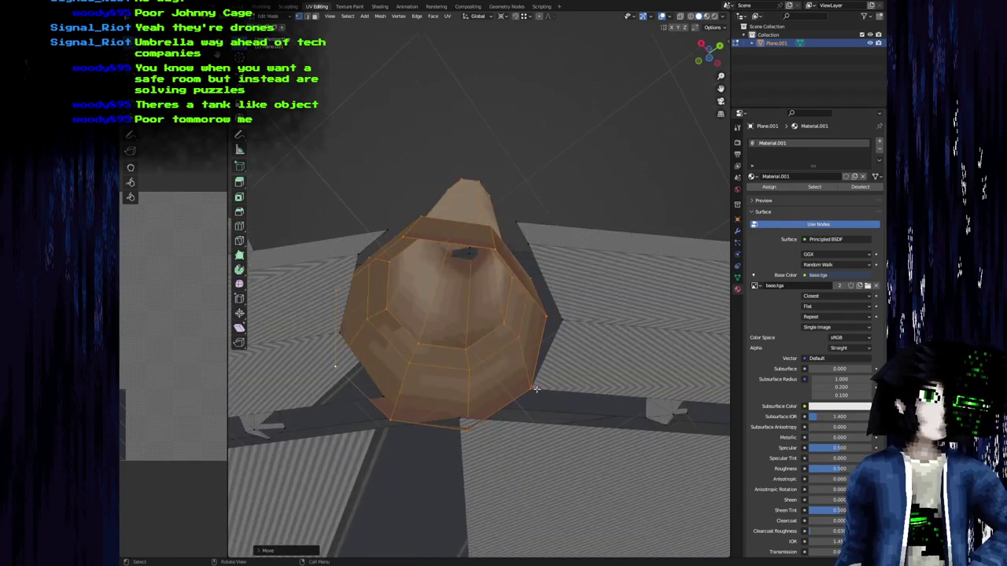
Step: Select the base vertex touching the curb corner and snap the 3D cursor to it
left_click(520, 383)
key("F3")
type("sna")
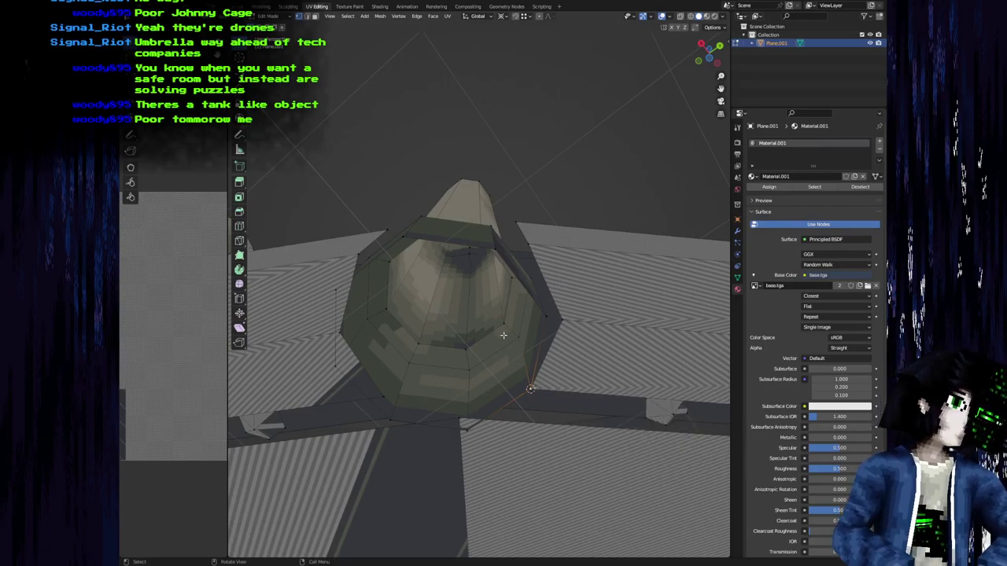
Step: Select the whole second pillar copy and rotate it about global Z around the 3D cursor until its base meets the curb ends
key("a")
key("g")
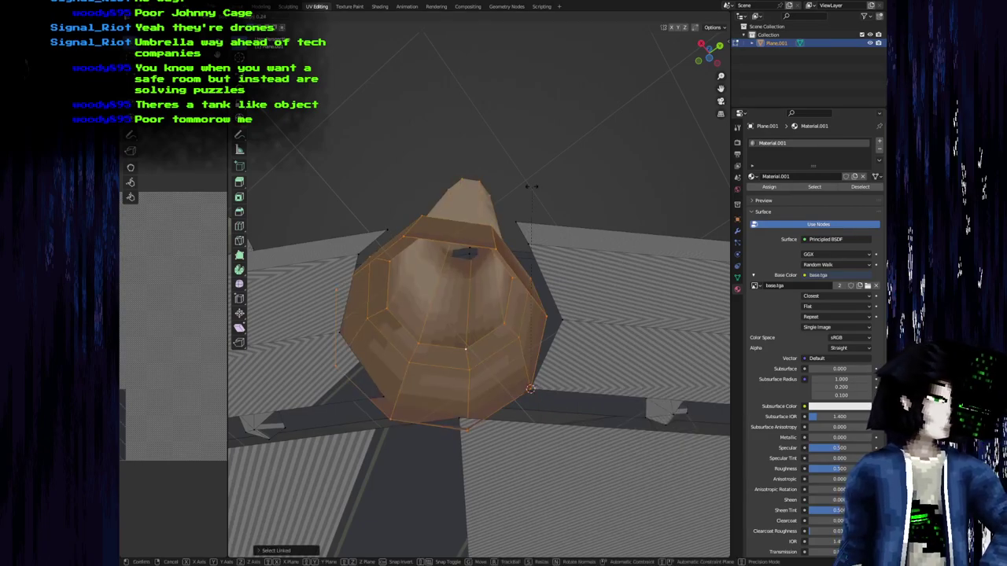
key("z")
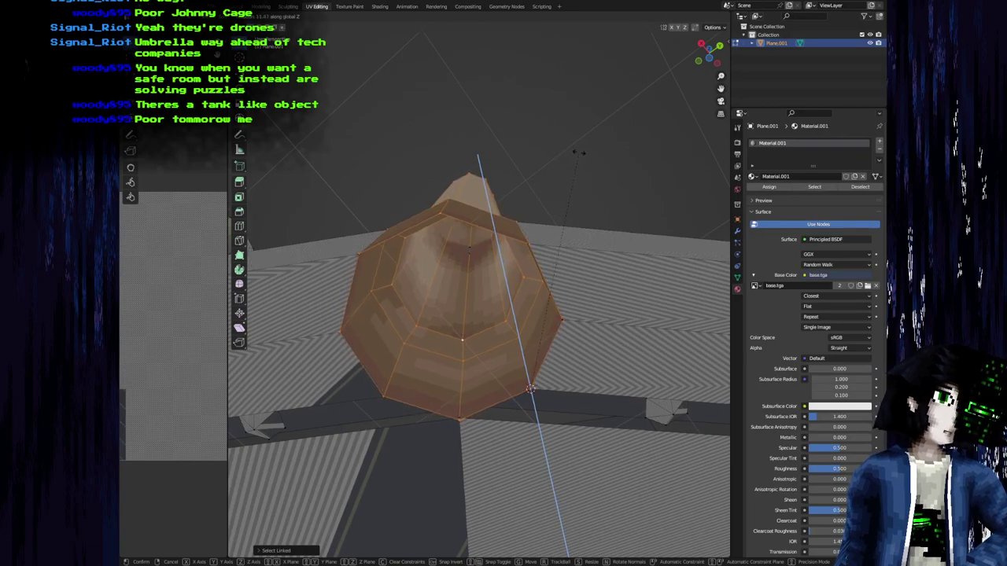
left_click(578, 151)
Step: Duplicate the second pillar copy and move the duplicate horizontally to the following curb gap
middle_click_drag(490, 239, 428, 296)
key("Tab")
scroll(464, 309, "down", 4)
key("Tab")
middle_click_drag(600, 336, 477, 344, "shift")
scroll(454, 336, "up", 3)
key("shift+d")
key("shift+z")
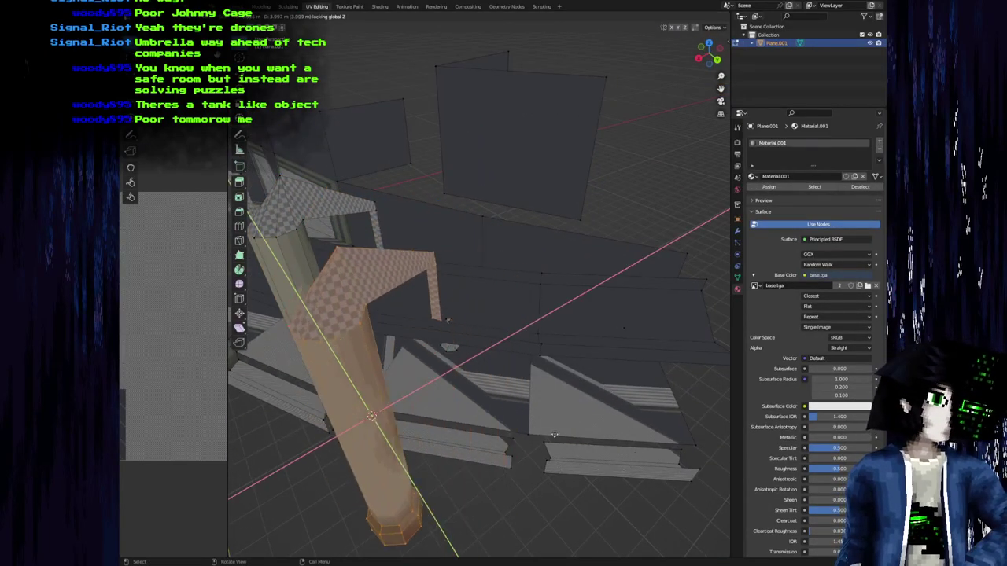
left_click(544, 461)
Step: Move the third pillar copy horizontally so its base corner snaps to the curb corner beside the gap
middle_click_drag(544, 461, 477, 353)
scroll(476, 353, "up", 3)
key("g")
key("shift+z")
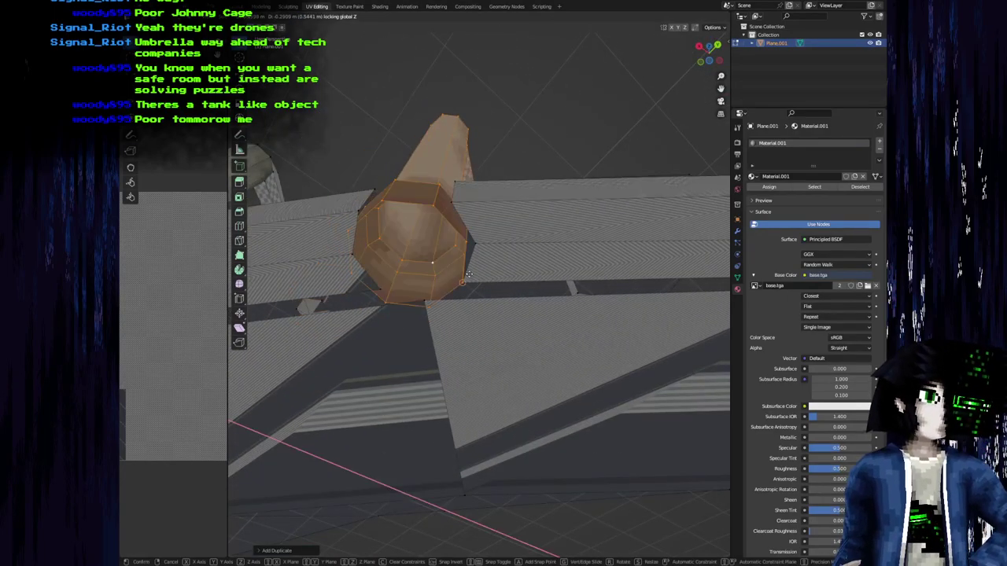
left_click(468, 276)
Step: Select the third pillar copy's base vertex at the curb corner and snap the 3D cursor to it
middle_click_drag(468, 276, 468, 238)
left_click(468, 246)
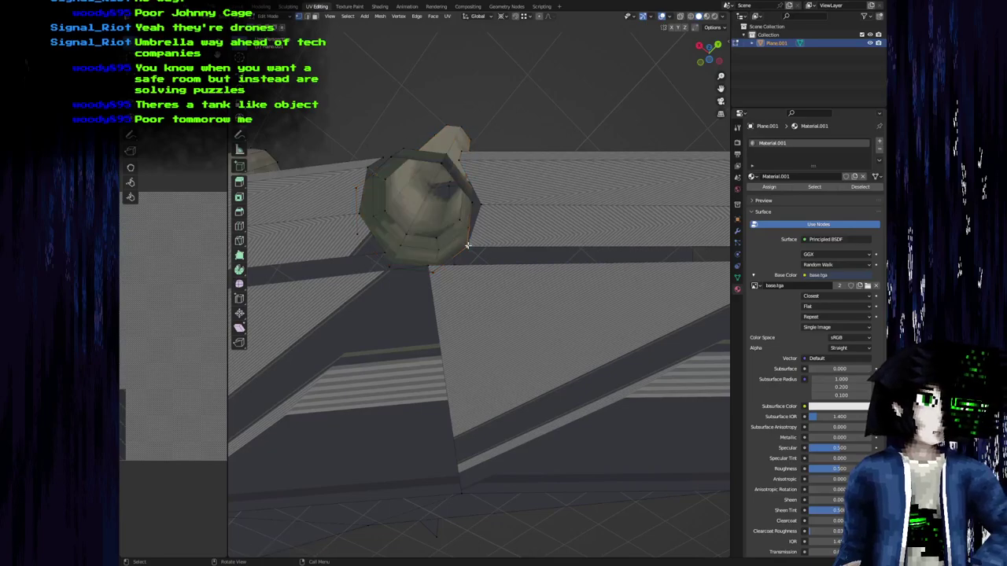
key("F3")
type("snap cursor to se")
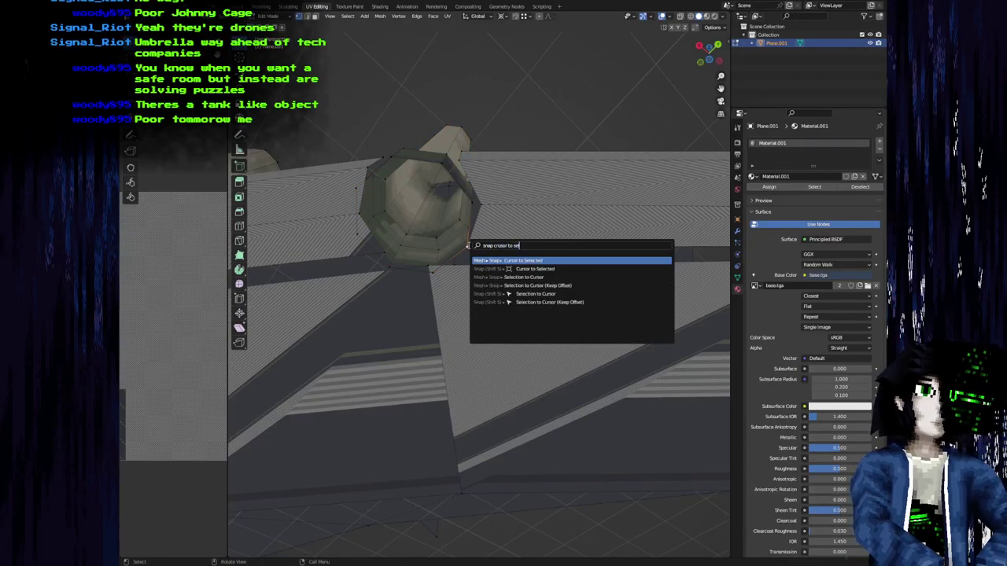
key("Return")
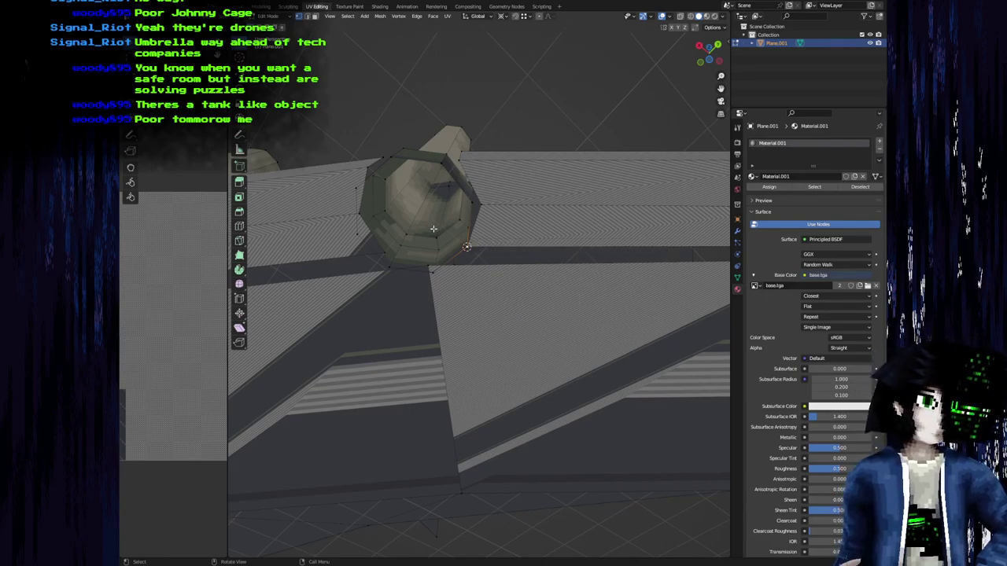
Step: Select the whole third pillar copy and rotate it 11.234° about global Z around the 3D cursor
key("ctrl+l")
key("r")
key("z")
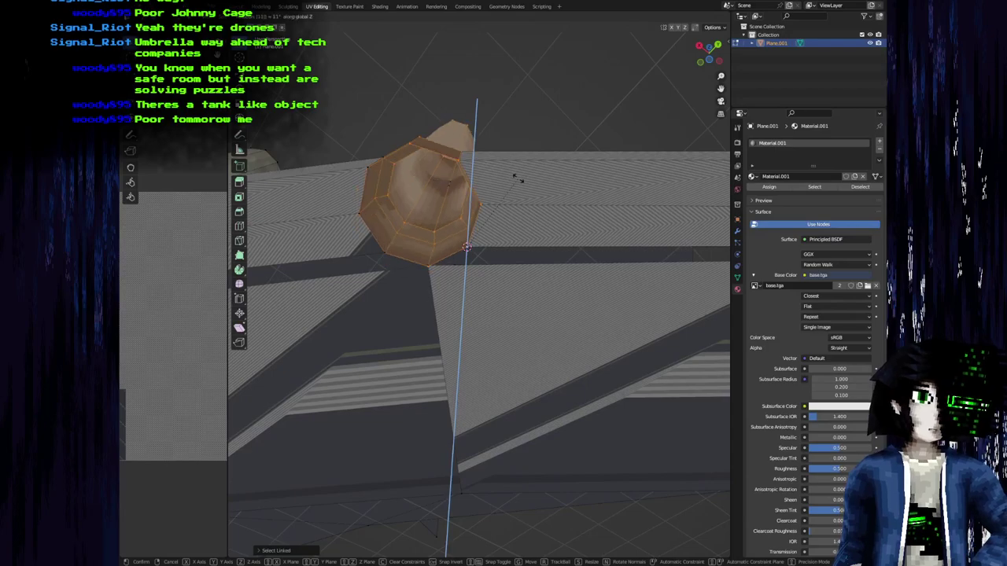
type("11.234")
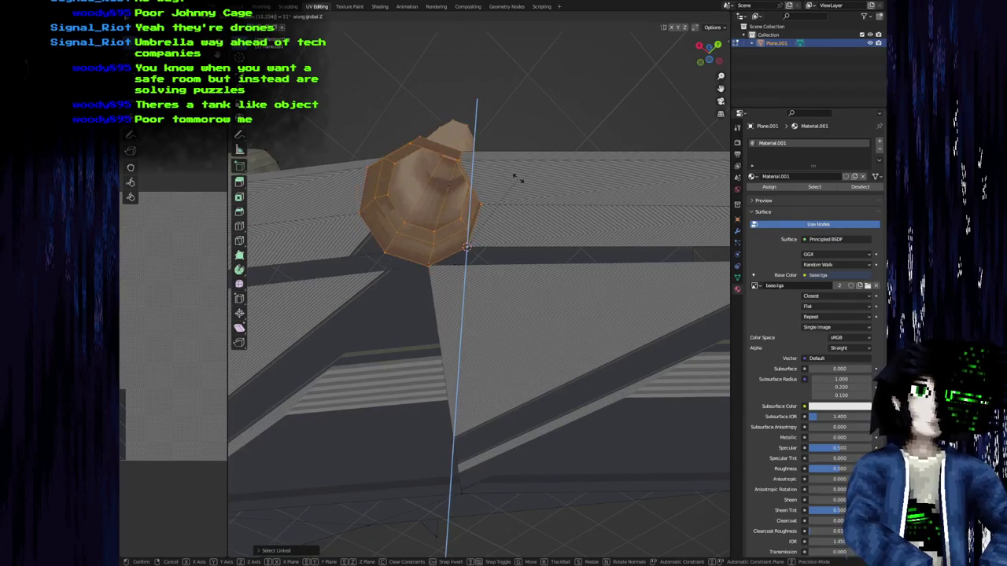
key("Return")
Step: Select the entire third pillar copy, including its overhead arm, and set the transform pivot point to Individual Origins
scroll(537, 193, "down", 5)
middle_click_drag(526, 209, 376, 309)
scroll(516, 307, "up", 4)
scroll(581, 329, "down", 4)
middle_click_drag(581, 328, 349, 250)
scroll(379, 274, "down", 2)
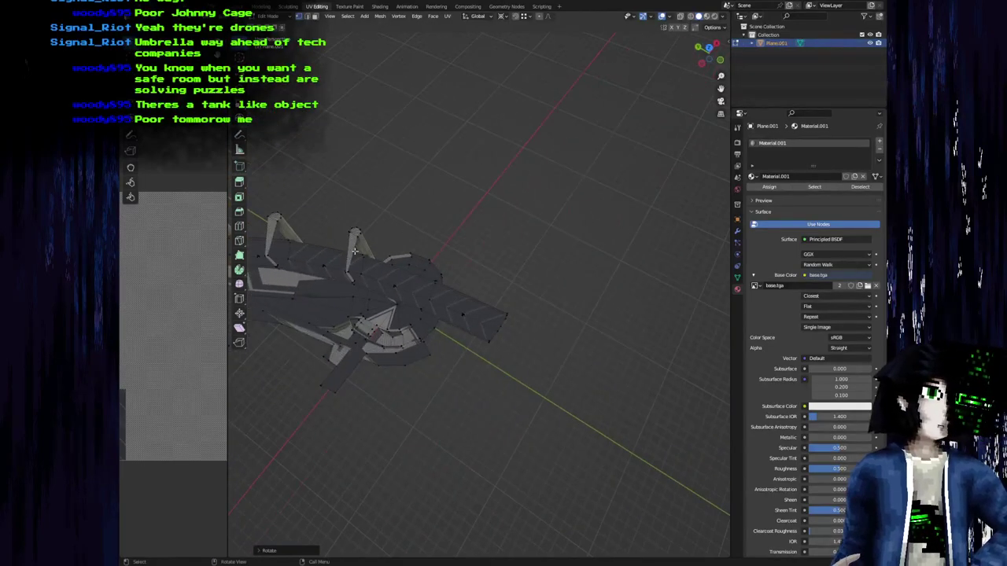
scroll(350, 250, "up", 4)
middle_click_drag(245, 199, 393, 204, "shift")
key("l")
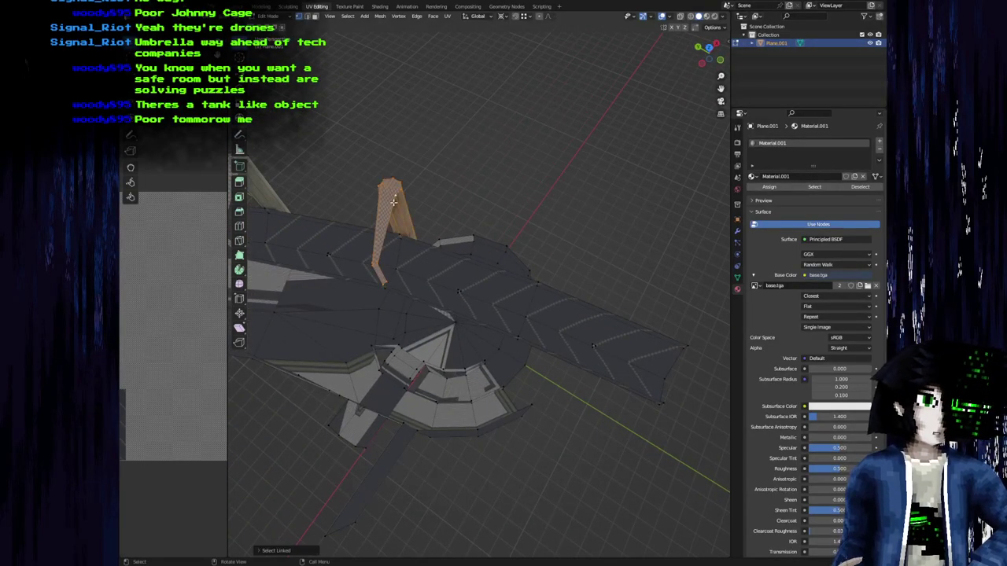
middle_click_drag(467, 273, 442, 242)
left_click(507, 15)
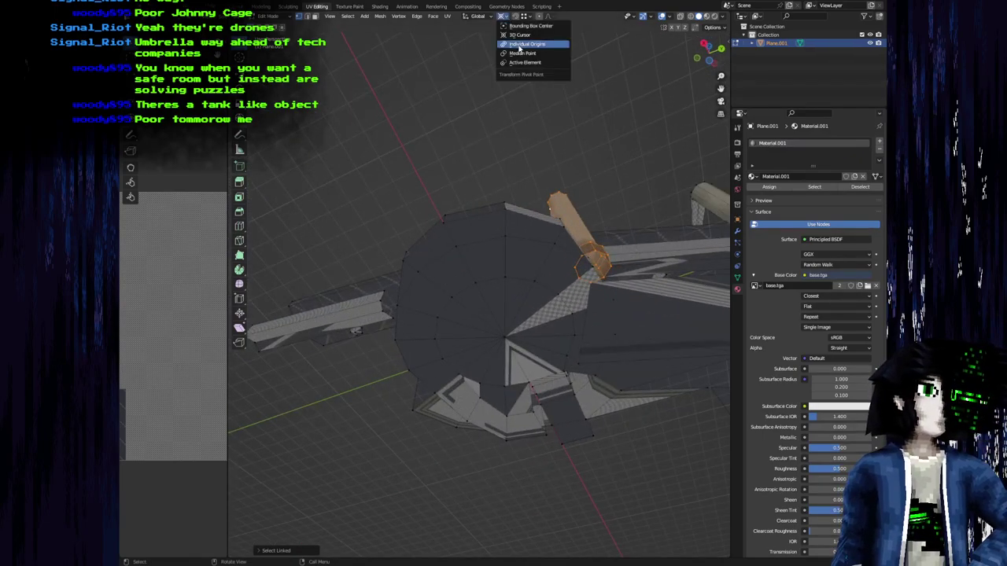
left_click(519, 46)
Step: Duplicate the third pillar copy and move the duplicate horizontally to the curb gap beside the round floor
middle_click_drag(521, 87, 549, 153)
key("shift+d")
key("shift+z")
left_click(390, 294)
middle_click_drag(391, 295, 557, 285)
middle_click_drag(714, 372, 541, 279, "shift")
scroll(508, 246, "up", 5)
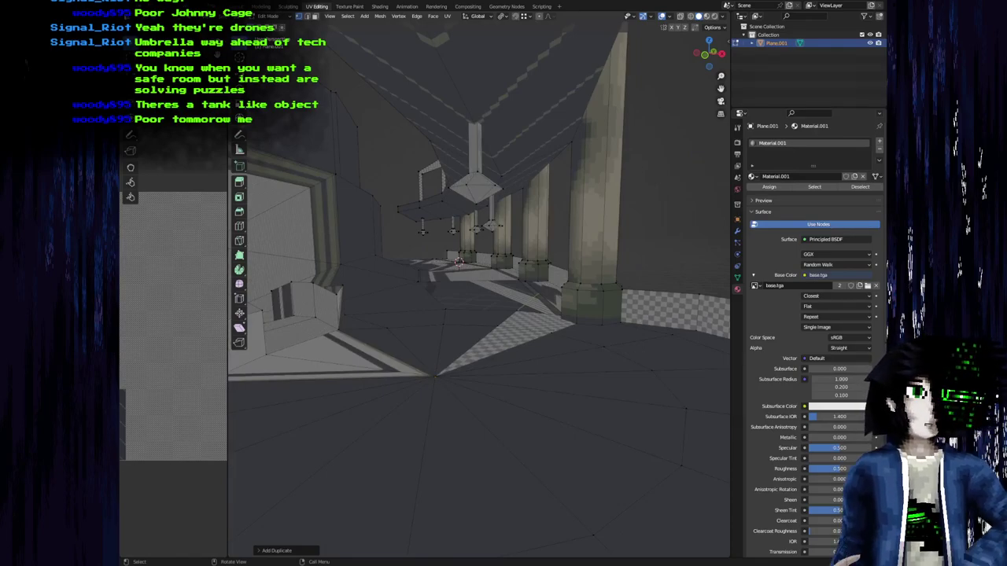
Step: Switch to the base.tga texture in Aseprite, set the dark 242529 palette color's red value to 192, and return to Blender
key("alt+Tab")
left_click(130, 52)
left_click(199, 52)
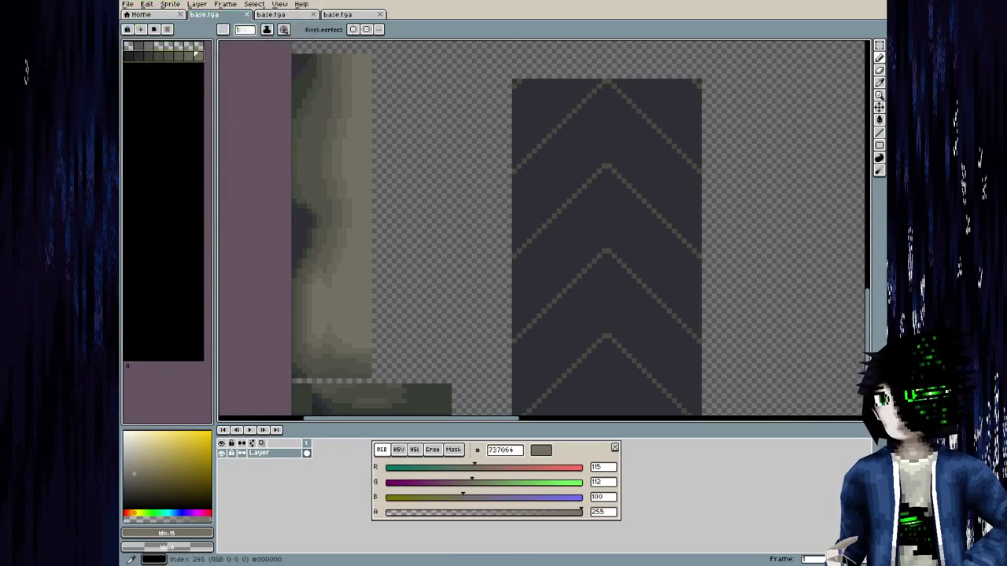
left_click(138, 53)
left_click(197, 55)
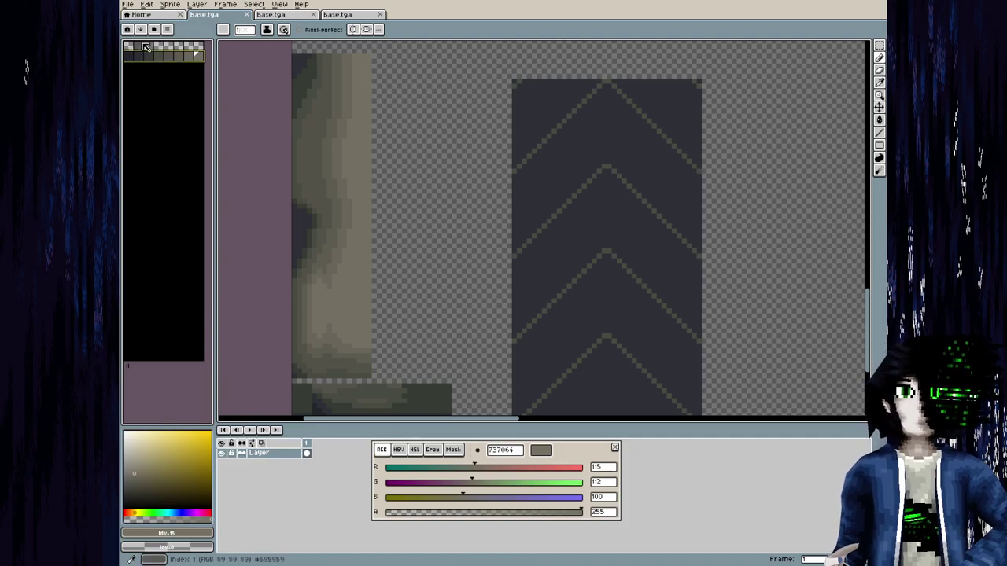
left_click(131, 60)
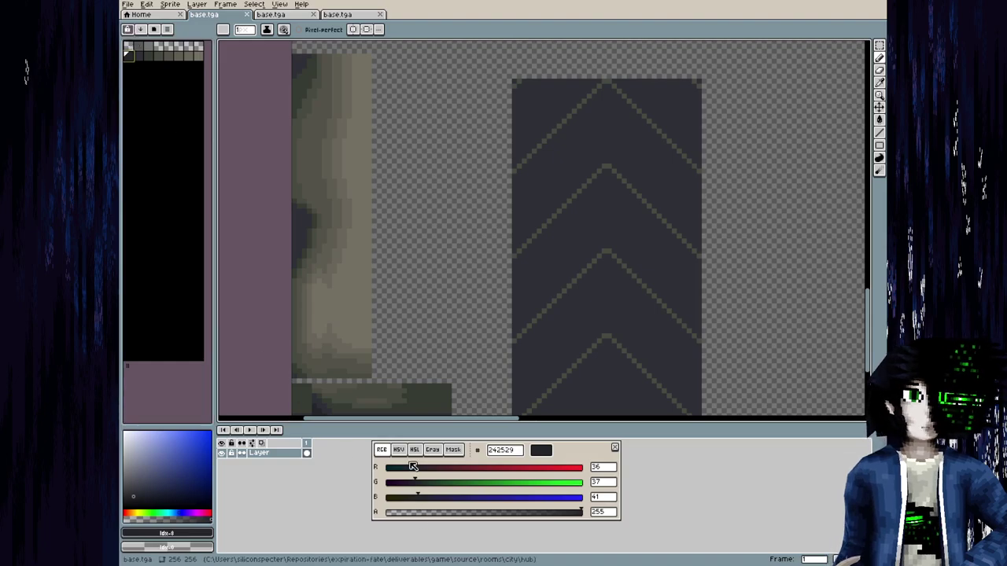
left_click_drag(445, 465, 535, 472)
middle_click_drag(371, 300, 378, 217)
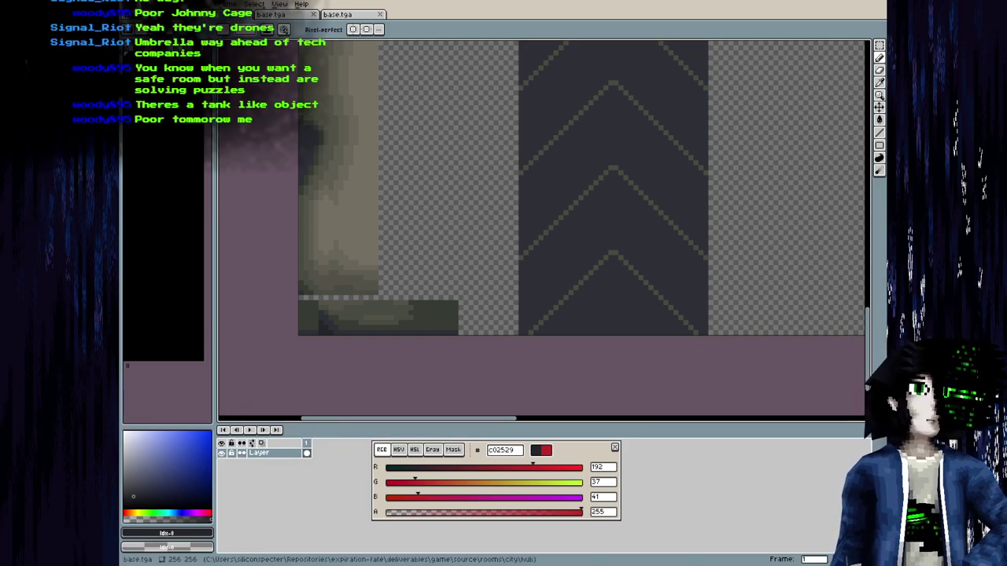
key("alt+Tab")
Step: Try to move the fourth pillar copy horizontally so its base lines up with the outer curb corner
middle_click_drag(424, 259, 503, 276)
middle_click_drag(504, 315, 404, 358)
middle_click_drag(386, 293, 406, 277)
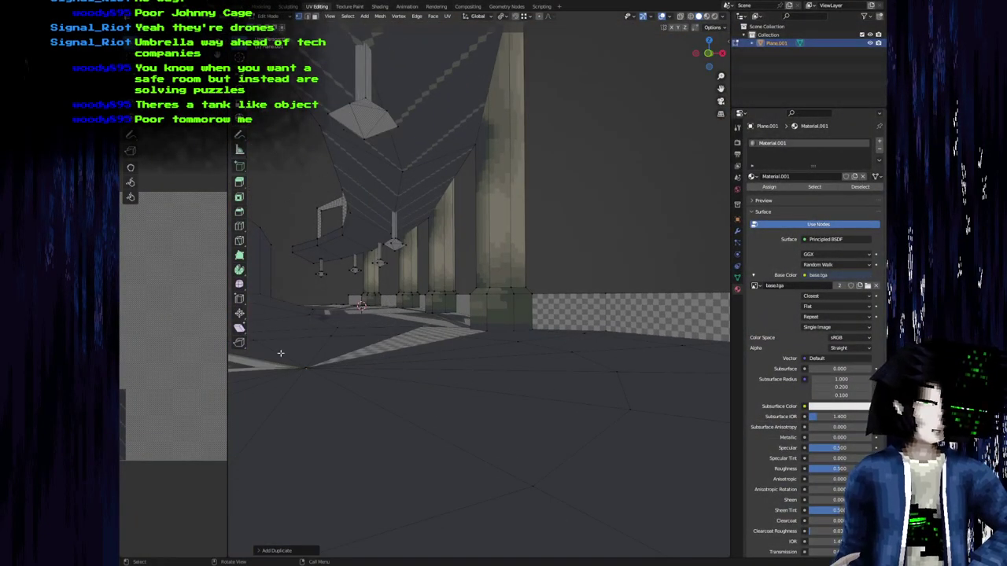
middle_click_drag(370, 203, 399, 199, "shift")
middle_click_drag(450, 219, 450, 277)
scroll(438, 233, "down", 5)
scroll(385, 228, "up", 5)
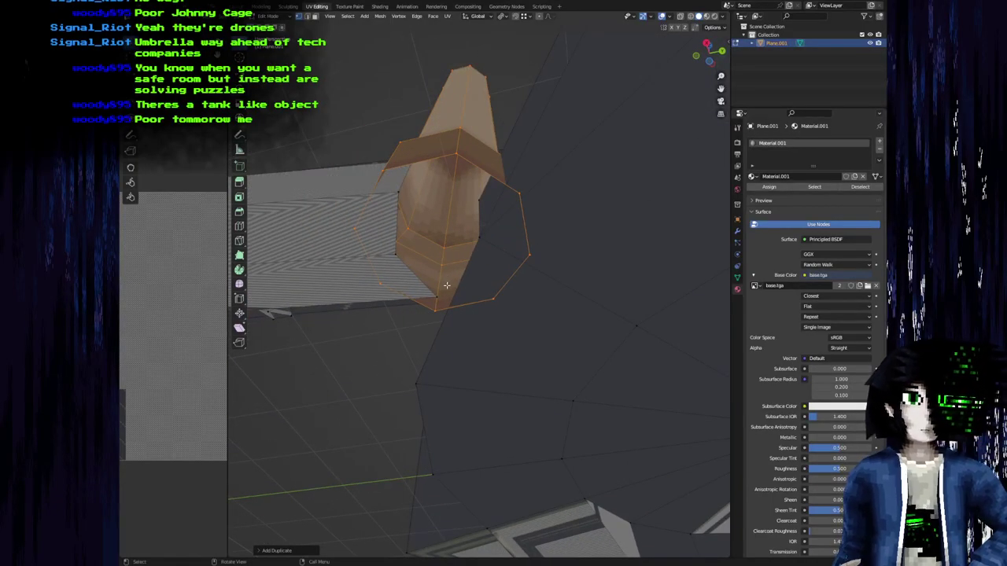
key("g")
key("shift+z")
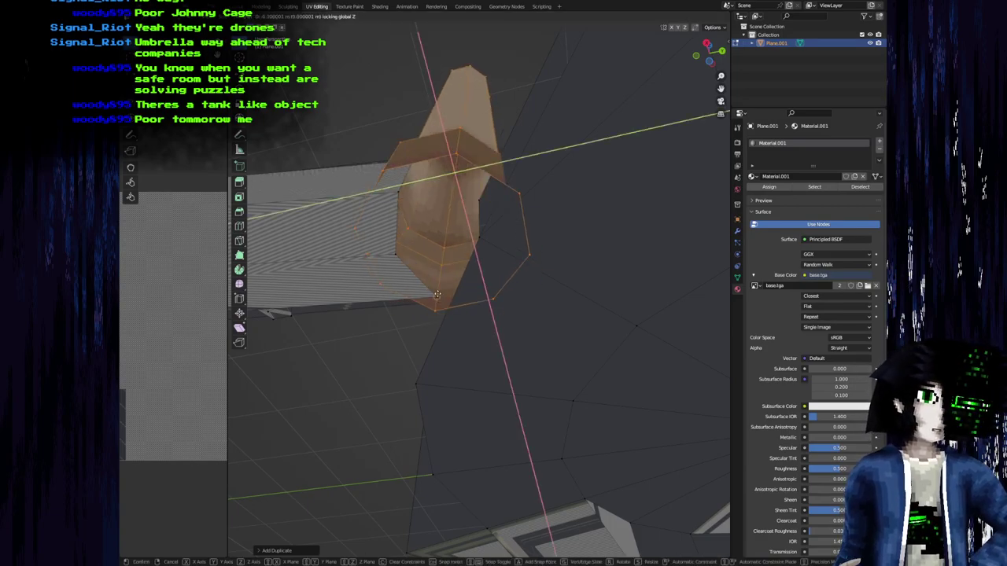
left_click(437, 286)
Step: Focus the view on the fourth pillar copy and try moving it horizontally to the middle vertex of the curb end
middle_click_drag(437, 286, 451, 313)
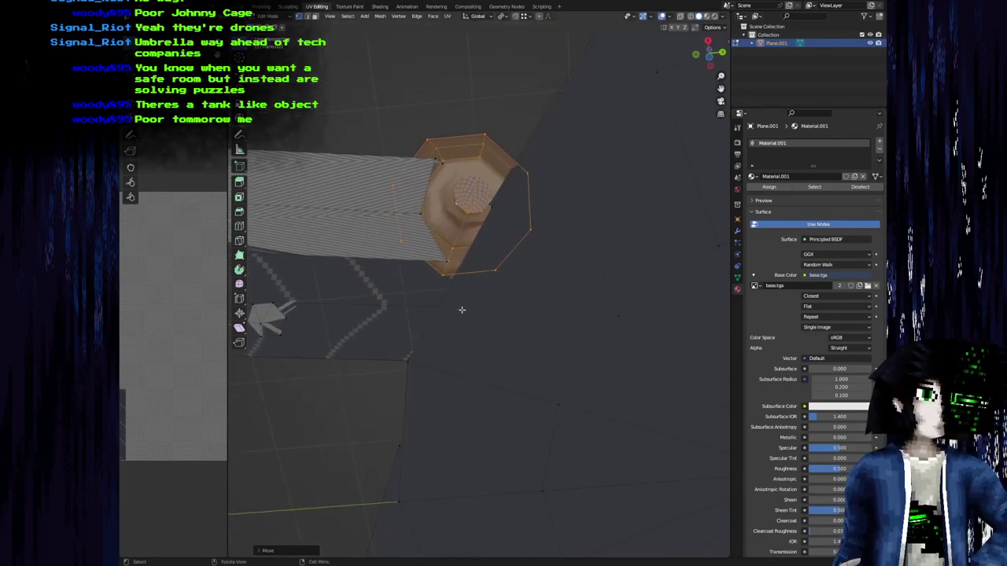
key("F3")
type("plan")
key("Escape")
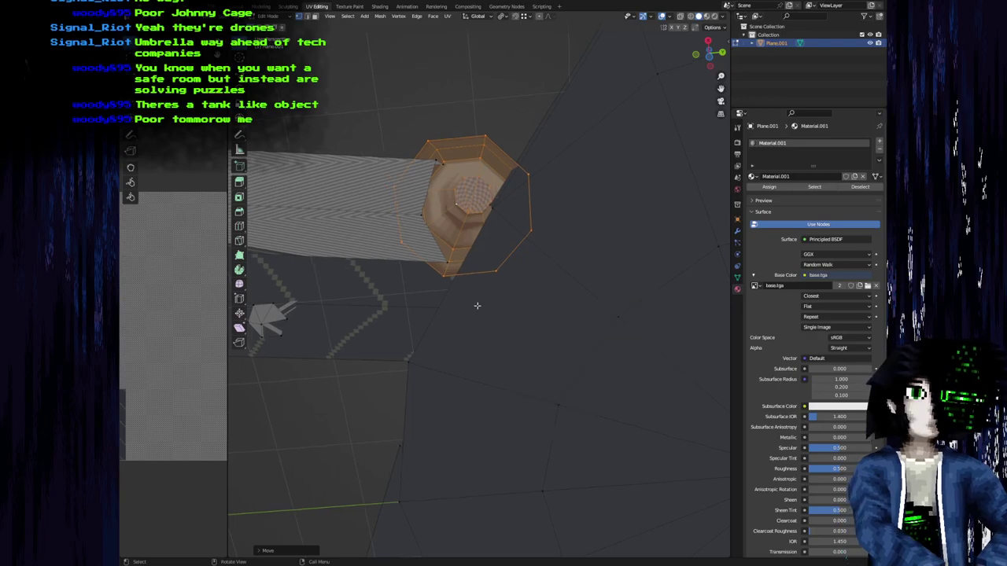
key("KP_Decimal")
middle_click_drag(477, 305, 472, 330)
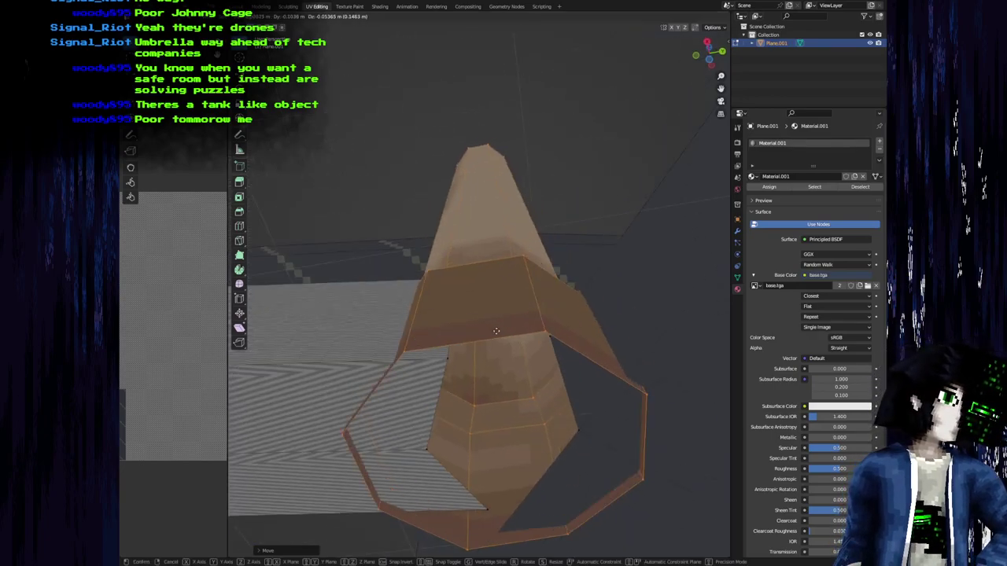
key("g")
key("shift+z")
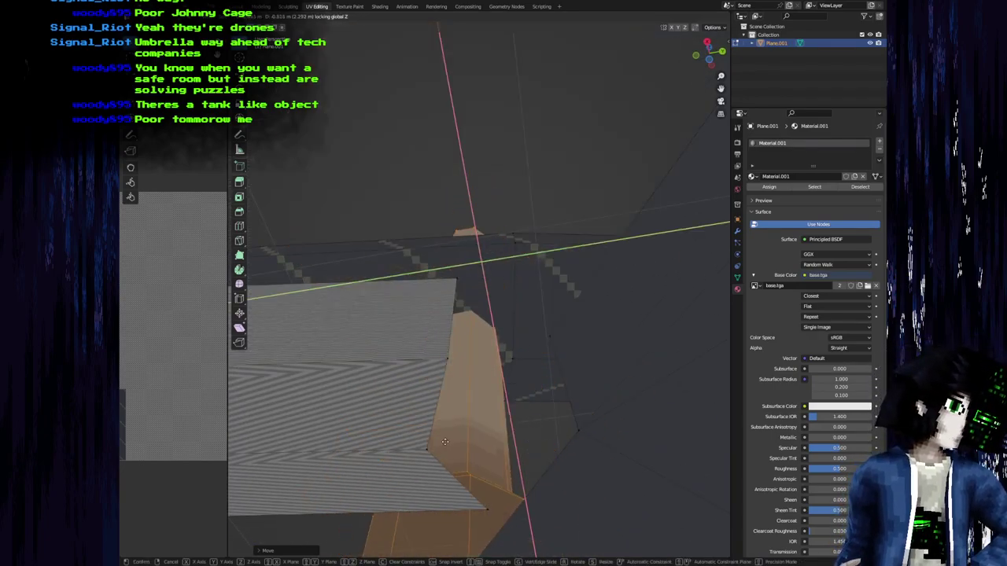
left_click(428, 446)
middle_click_drag(430, 377, 451, 312)
Step: Set the pivot point to Median Point and move the fourth pillar copy horizontally so its base snaps to the outer curb corner
left_click(501, 16)
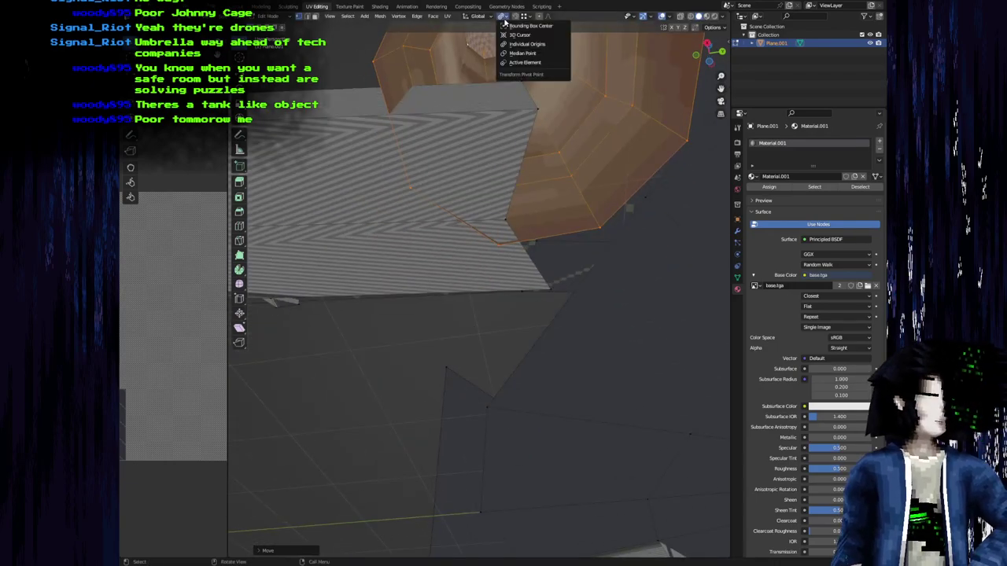
left_click(524, 55)
key("g")
key("shift+z")
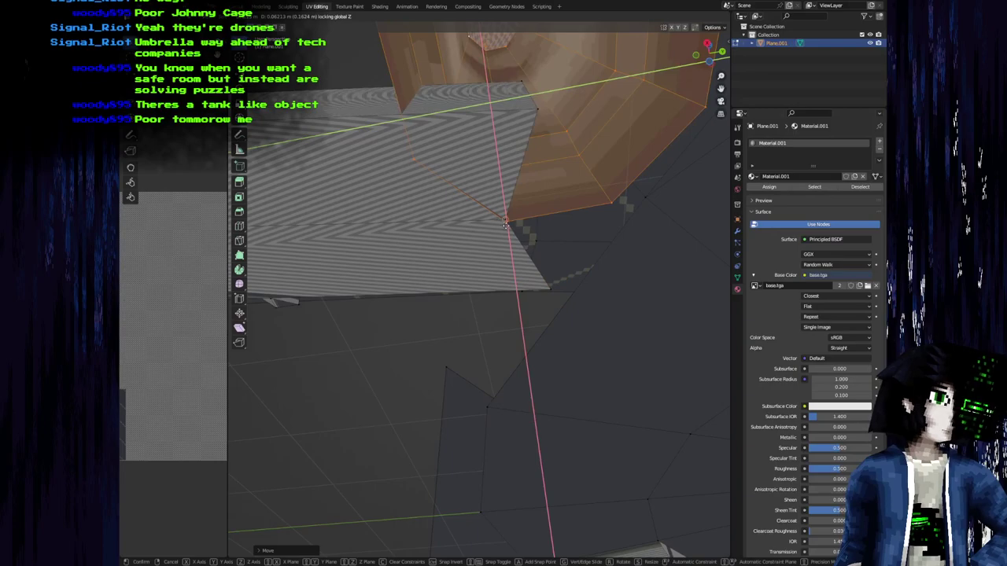
left_click(552, 288)
middle_click_drag(549, 288, 434, 321)
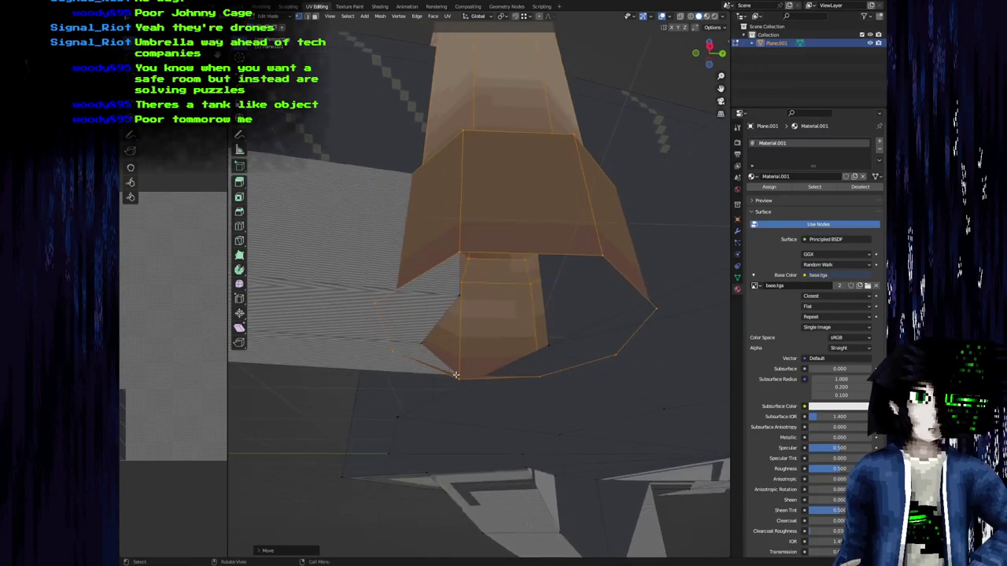
Step: Clear the selection, inspect the base at the curb corner, and select the fourth pillar copy from one of its base faces
key("alt+a")
scroll(463, 384, "up", 5)
middle_click_drag(463, 386, 463, 307)
scroll(478, 370, "down", 5)
scroll(463, 307, "up", 2)
middle_click_drag(452, 378, 495, 160)
left_click(489, 118)
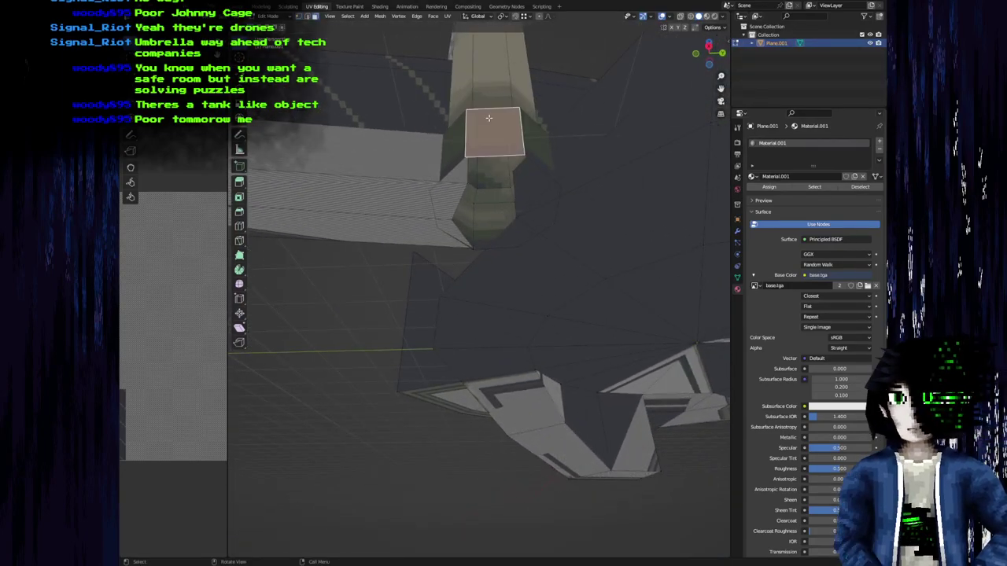
key("l")
middle_click_drag(462, 203, 433, 234, "shift")
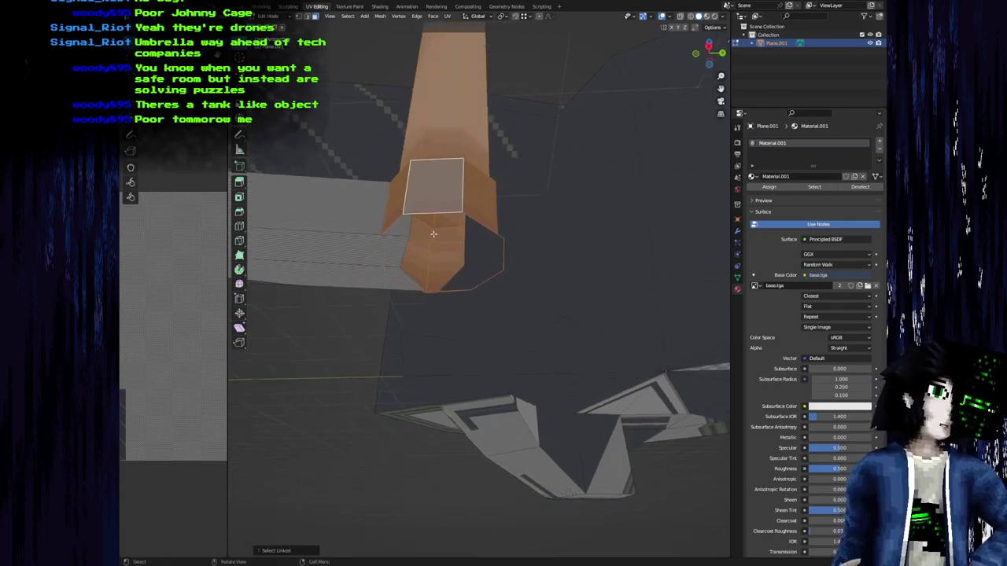
Step: Select the fourth pillar copy's base vertex at the curb corner and snap the 3D cursor to it
scroll(417, 236, "up", 4)
key("1")
scroll(402, 237, "down", 1)
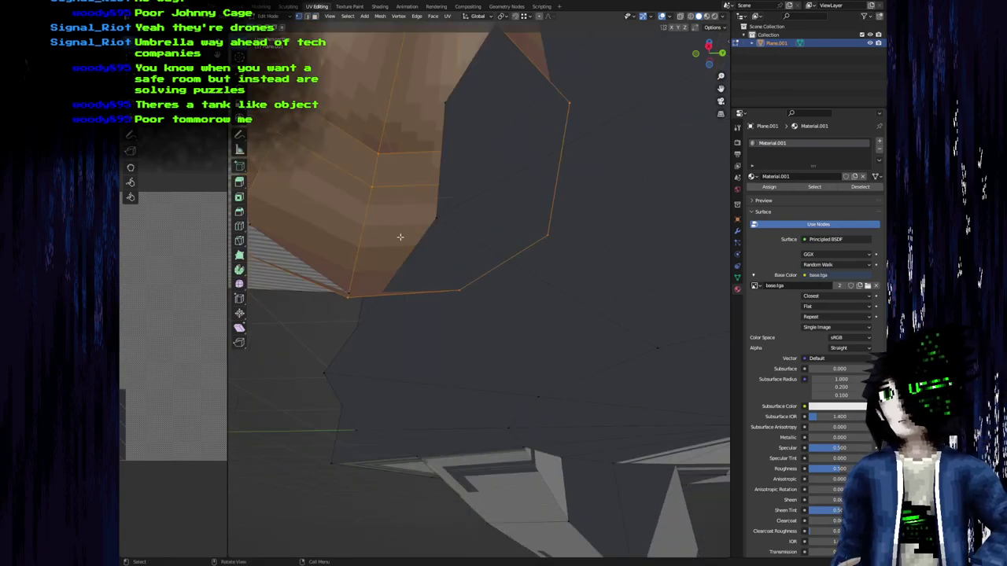
left_click(348, 299)
key("F3")
type("snap cursor sel")
key("Return")
Step: Select the whole fourth pillar copy, set the pivot point to 3D Cursor, and rotate it to line its base up with the curb end
scroll(372, 261, "down", 5)
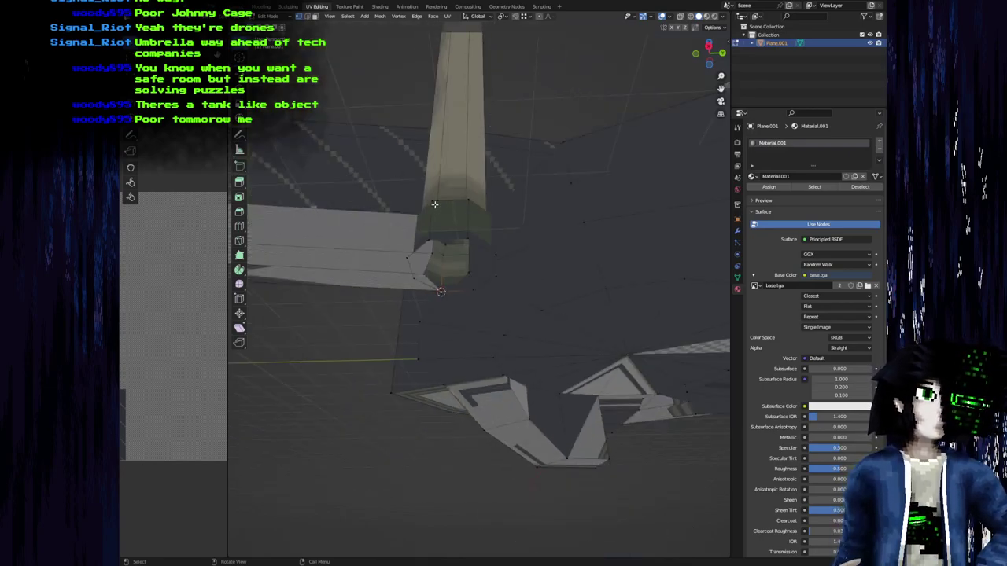
key("ctrl+l")
middle_click_drag(488, 132, 516, 56)
left_click(507, 16)
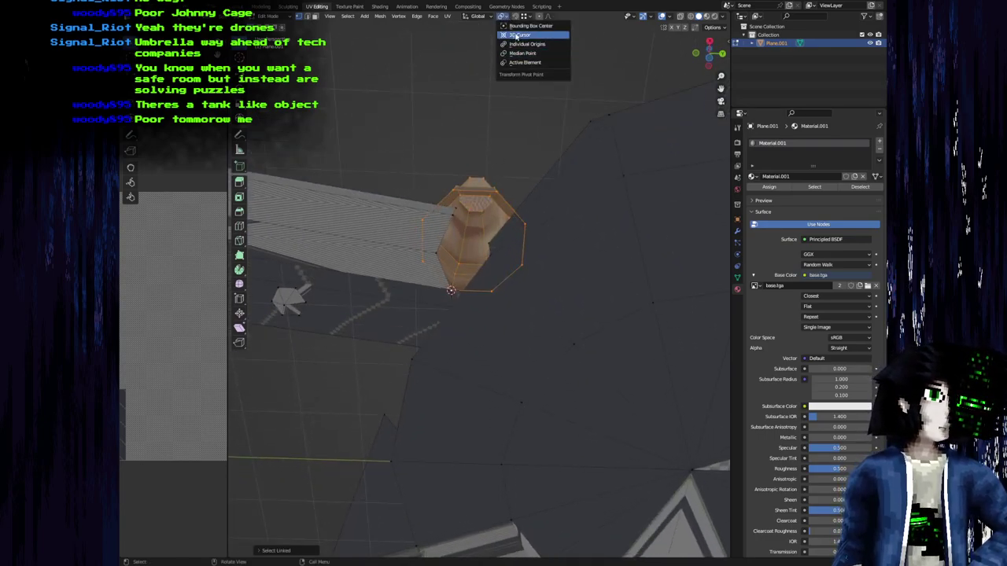
left_click(517, 36)
key("r")
left_click(504, 141)
middle_click_drag(504, 142, 592, 327)
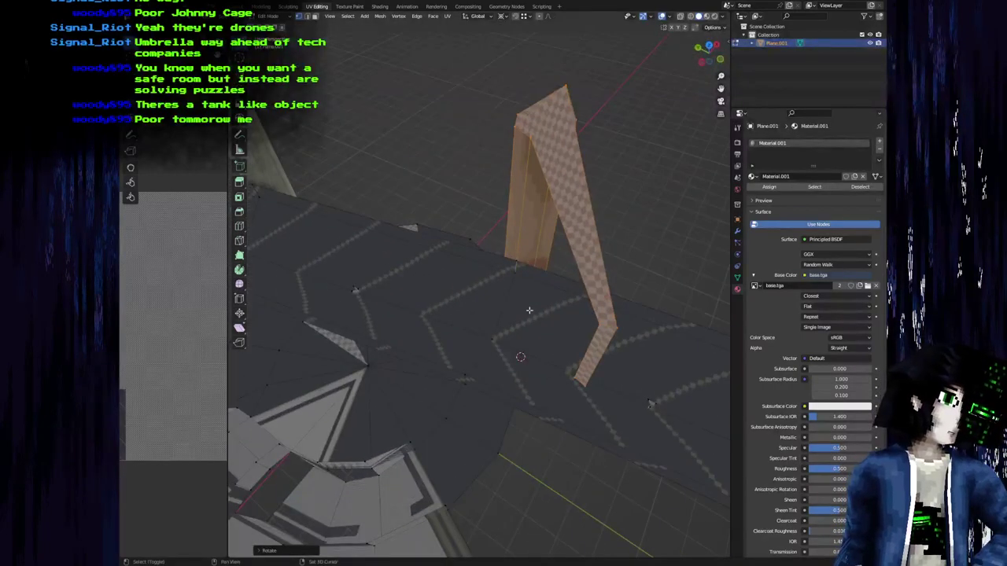
middle_click_drag(532, 311, 518, 341)
key("r")
key("z")
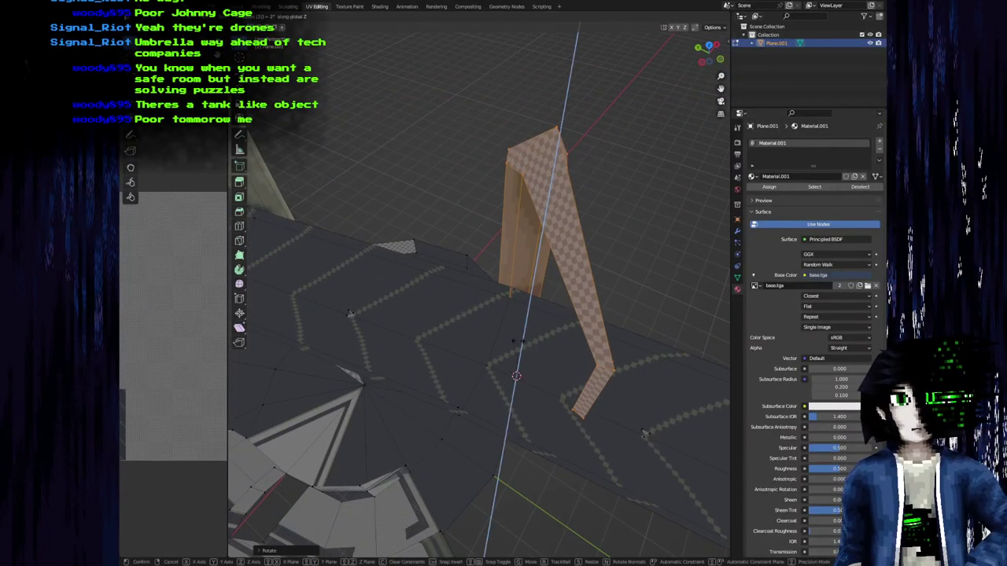
right_click(517, 341)
Step: Select opposite vertices of the fourth pillar copy's base and snap the 3D cursor to the base center
middle_click_drag(517, 341, 465, 171)
scroll(461, 191, "down", 3)
middle_click_drag(509, 281, 561, 353)
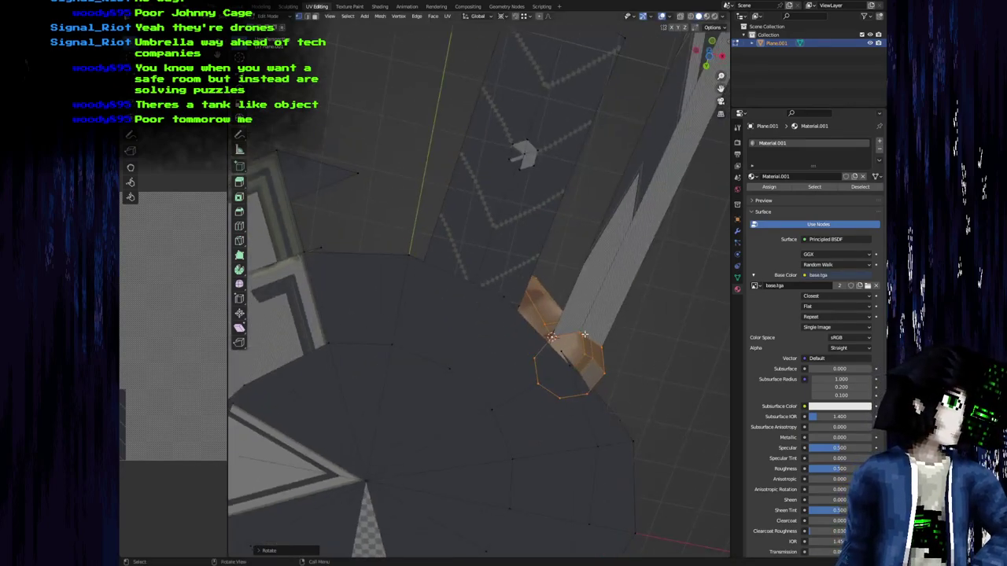
left_click(582, 391)
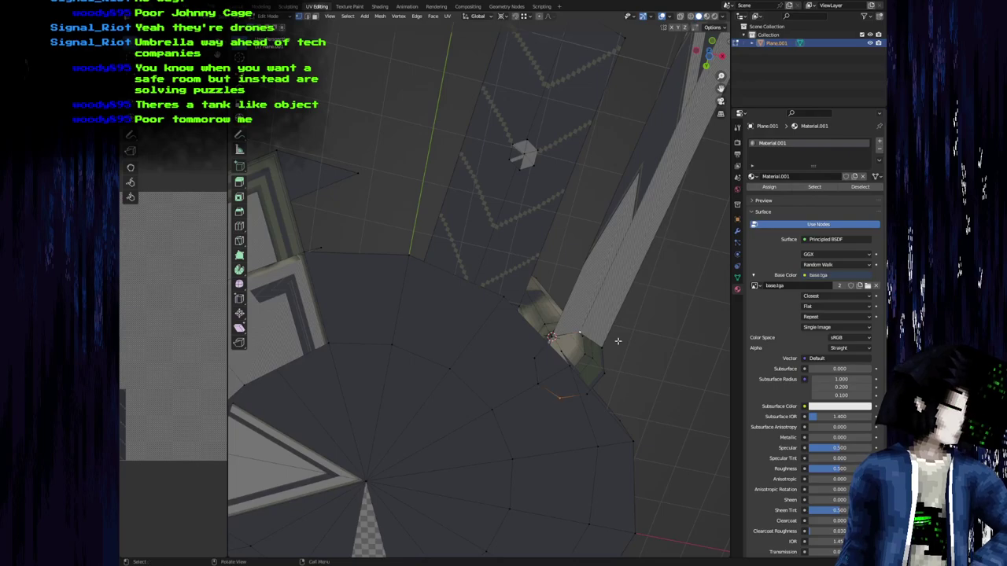
key("F3")
key("Return")
Step: Select the whole fourth pillar copy and rotate it -22.5° about global Z around its base center
middle_click_drag(461, 297, 481, 393)
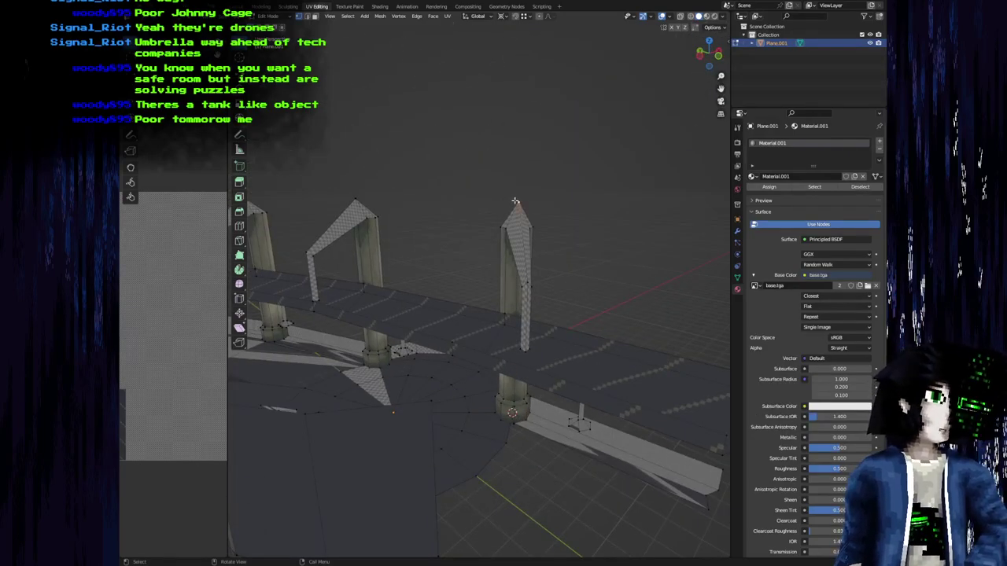
key("l")
middle_click_drag(515, 202, 483, 269)
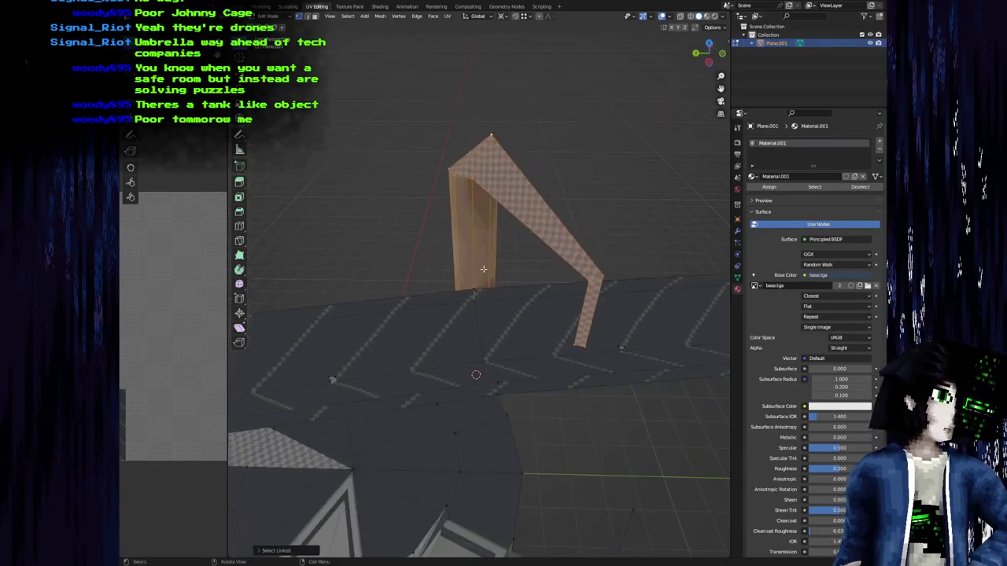
key("r")
key("z")
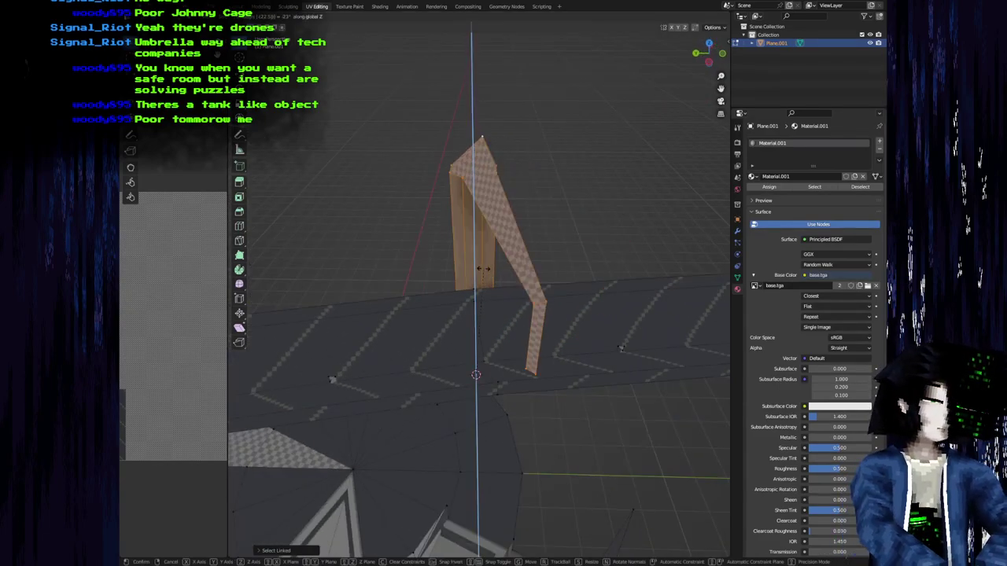
left_click(482, 269)
Step: Rotate the fourth pillar copy a further 22.5° about global Z to swing its arm across the walkway
middle_click_drag(483, 269, 342, 263)
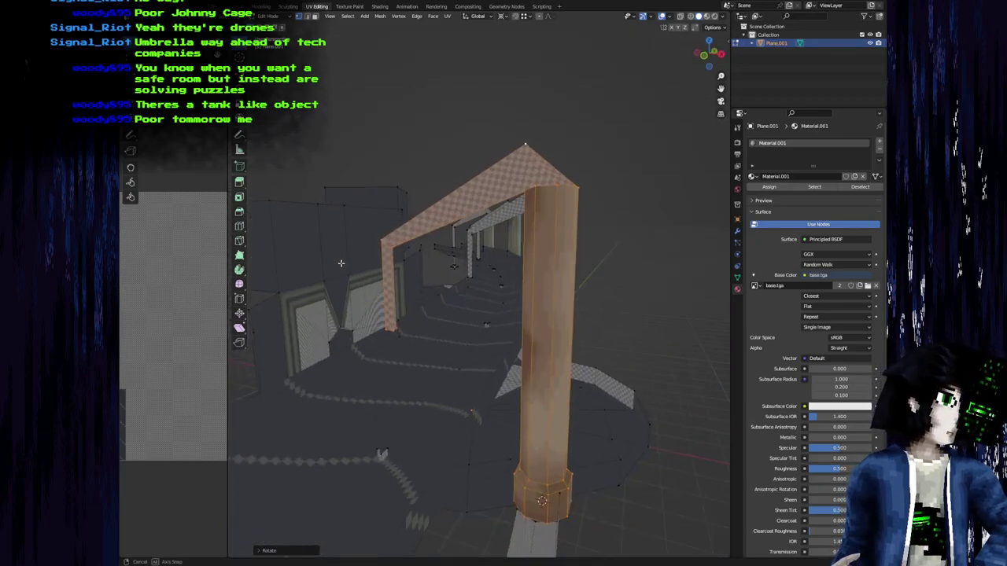
key("r")
key("z")
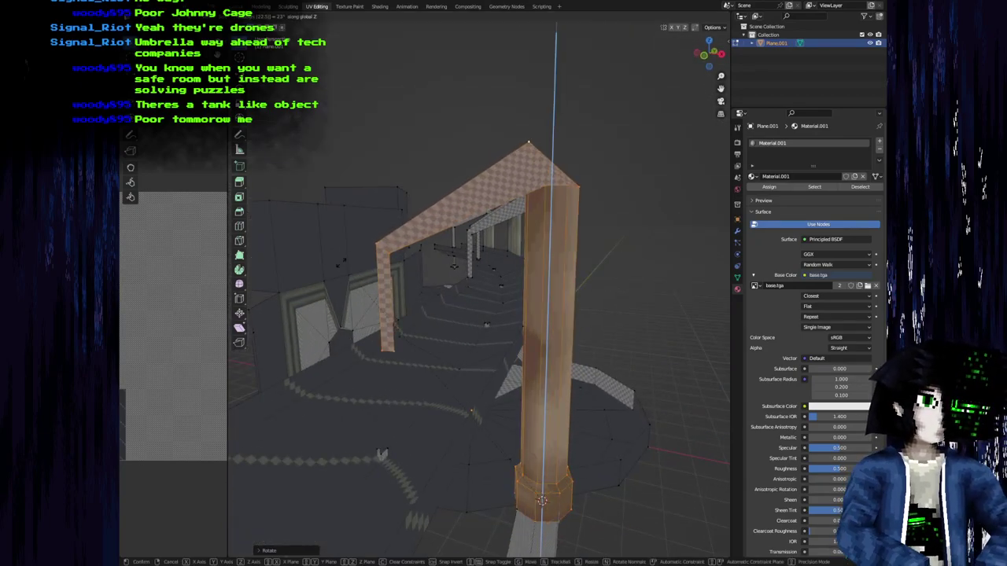
left_click(341, 264)
middle_click_drag(390, 278, 448, 247)
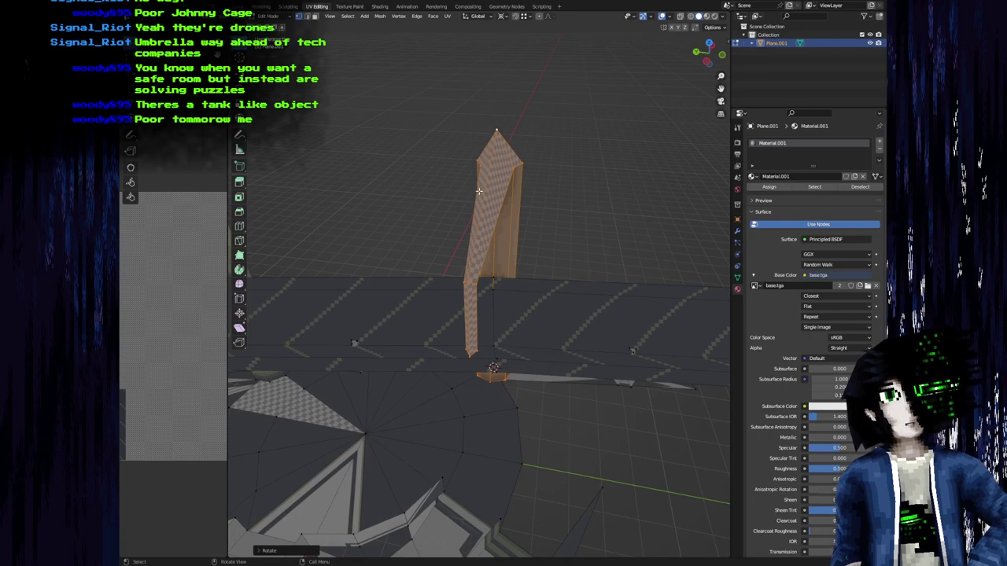
Step: Return the street model to Object Mode, deselect it, and enable the Statistics overlay in the 3D viewport
middle_click_drag(464, 248, 417, 170)
key("Tab")
middle_click_drag(451, 214, 314, 218)
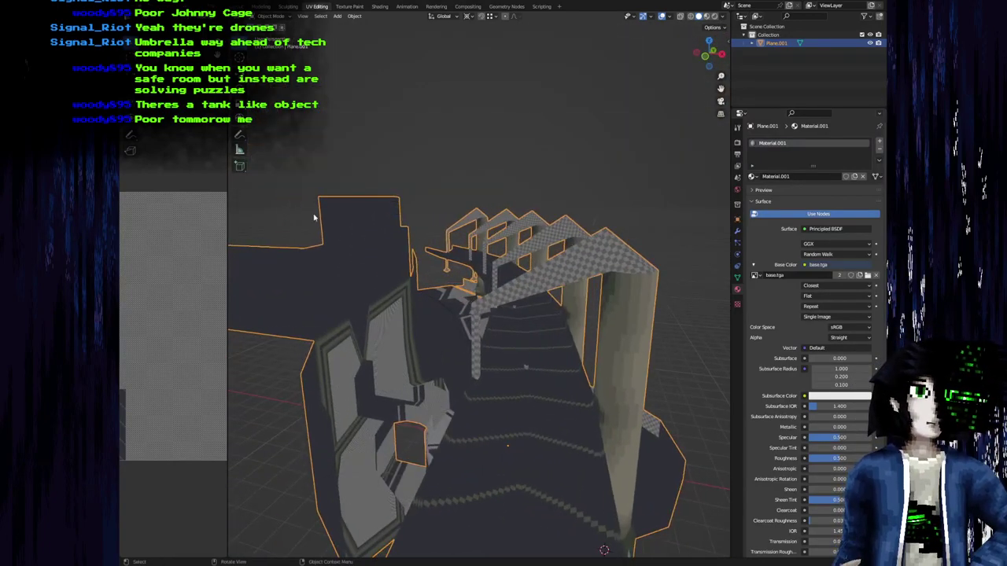
left_click(722, 17)
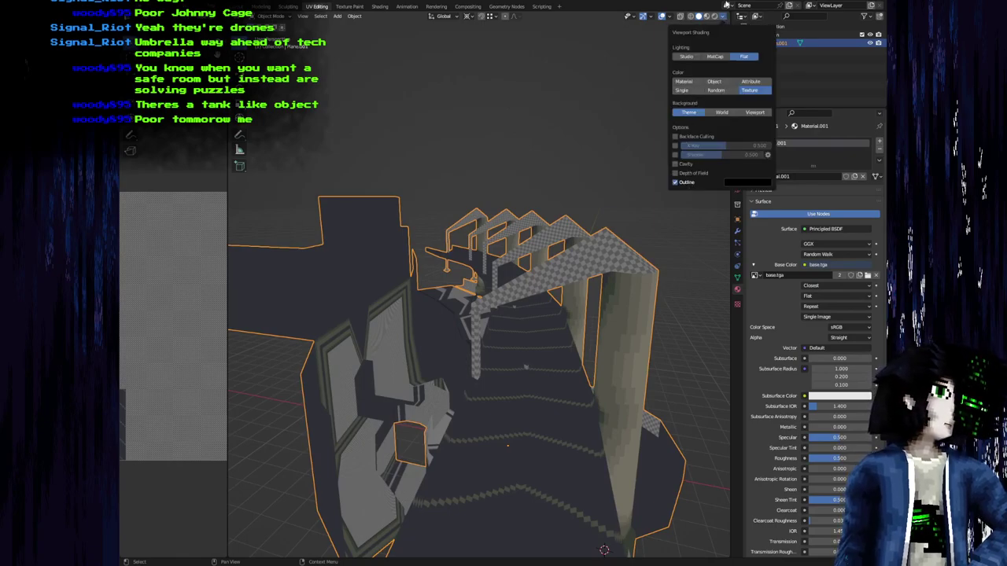
left_click(627, 54)
left_click(724, 29)
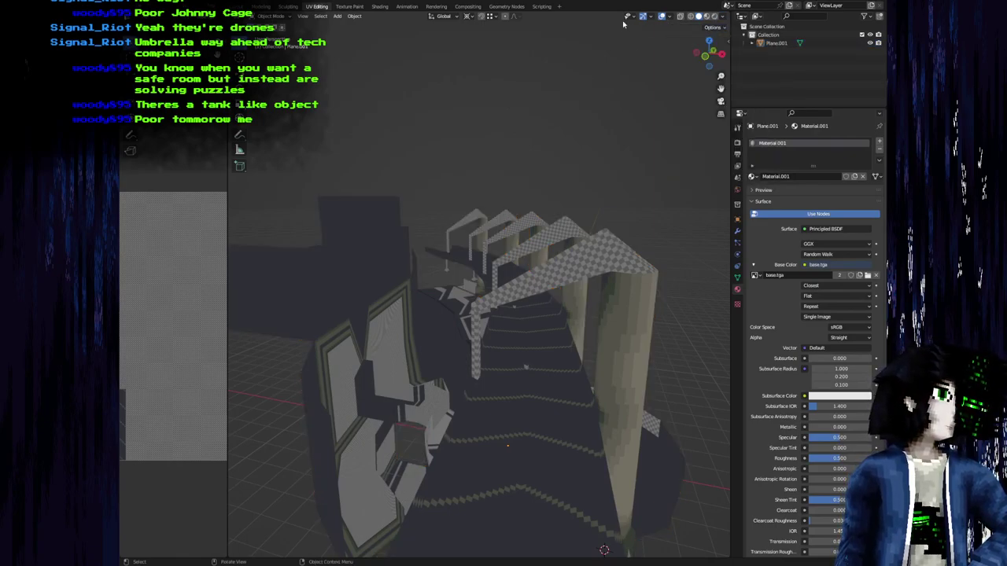
left_click(669, 18)
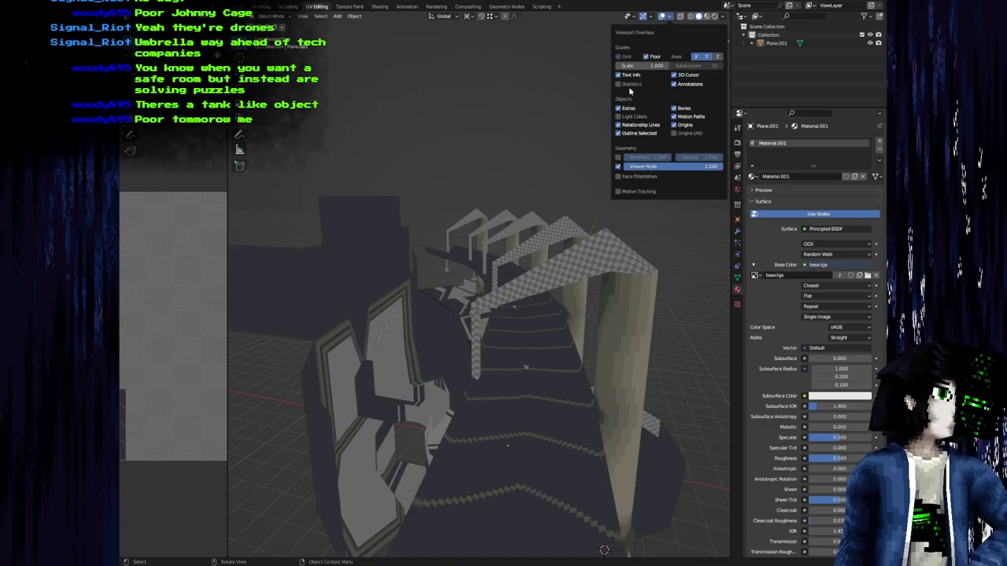
middle_click_drag(314, 110, 322, 96)
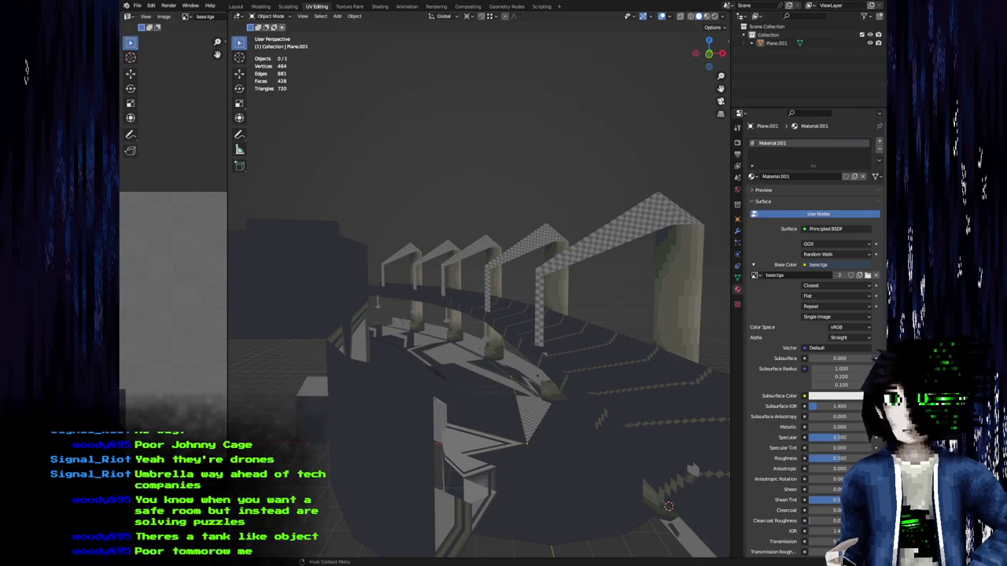
Step: Inspect the row of pillars and the walkway's underside from street level, switching the street model back to Edit Mode
middle_click_drag(542, 355, 460, 316)
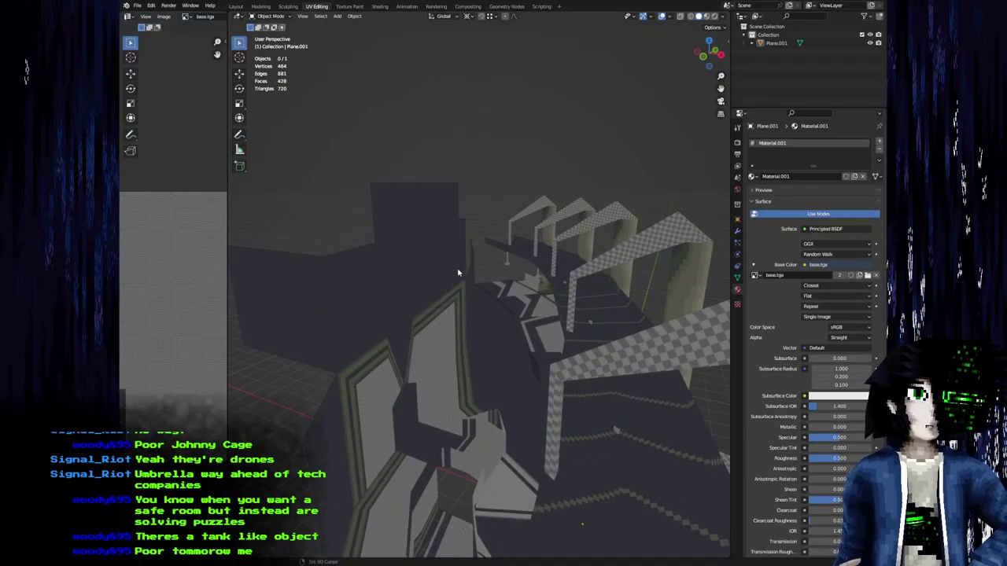
middle_click_drag(458, 272, 375, 241)
left_click(519, 422)
middle_click_drag(519, 422, 365, 374)
key("Tab")
middle_click_drag(476, 421, 401, 350, "shift")
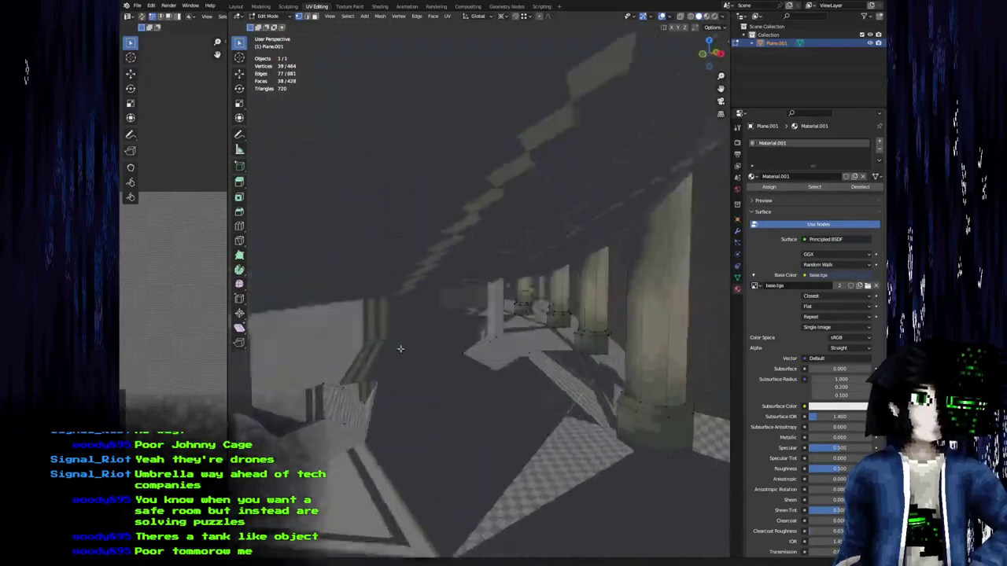
key("w")
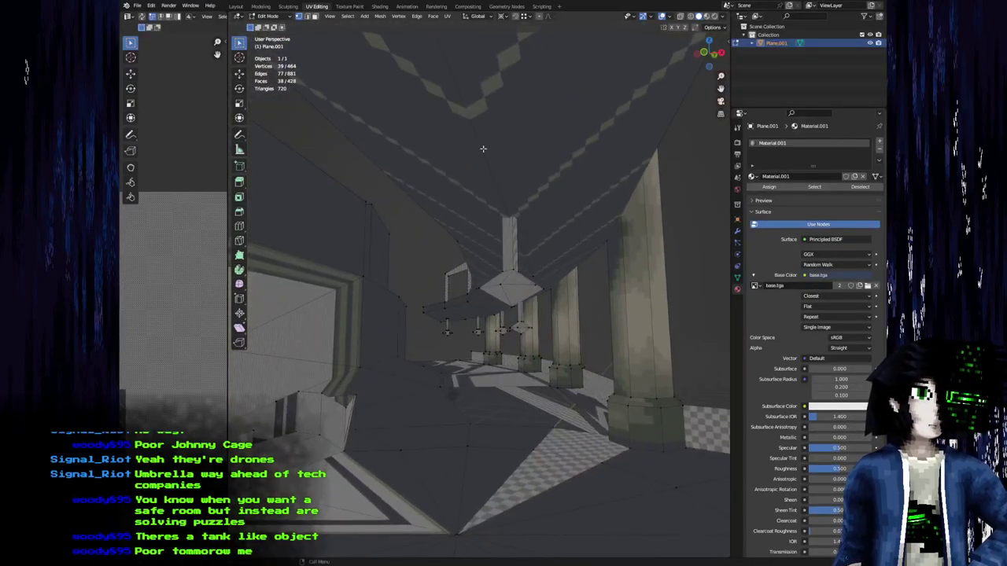
key("w")
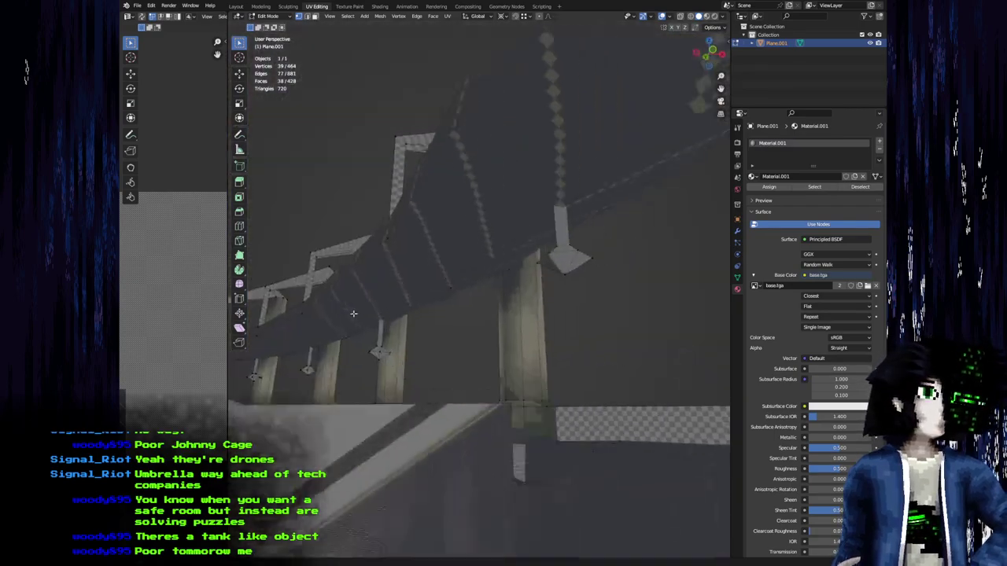
key("w")
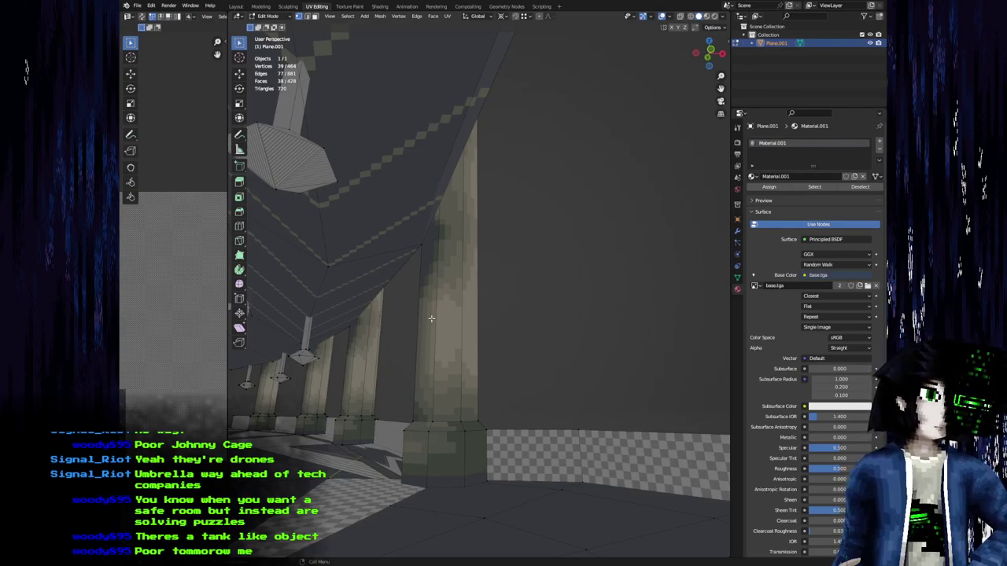
middle_click_drag(446, 363, 461, 327)
middle_click_drag(521, 255, 572, 251, "shift")
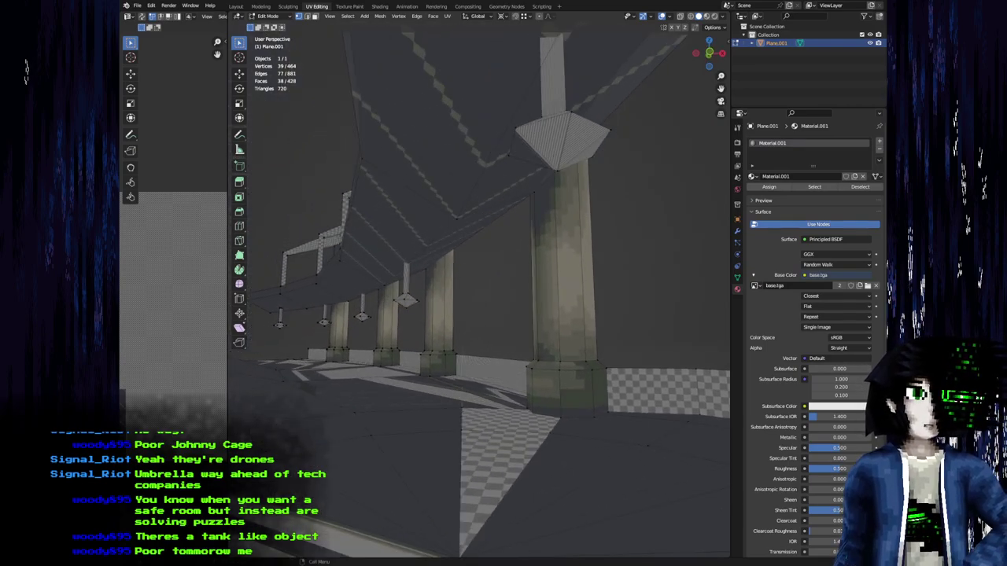
Step: Switch to Aseprite and examine the layout of the pillar and chevron artwork on the base.tga texture against the model
key("alt+Tab")
scroll(511, 219, "down", 3)
middle_click_drag(507, 218, 458, 240)
scroll(458, 241, "down", 2)
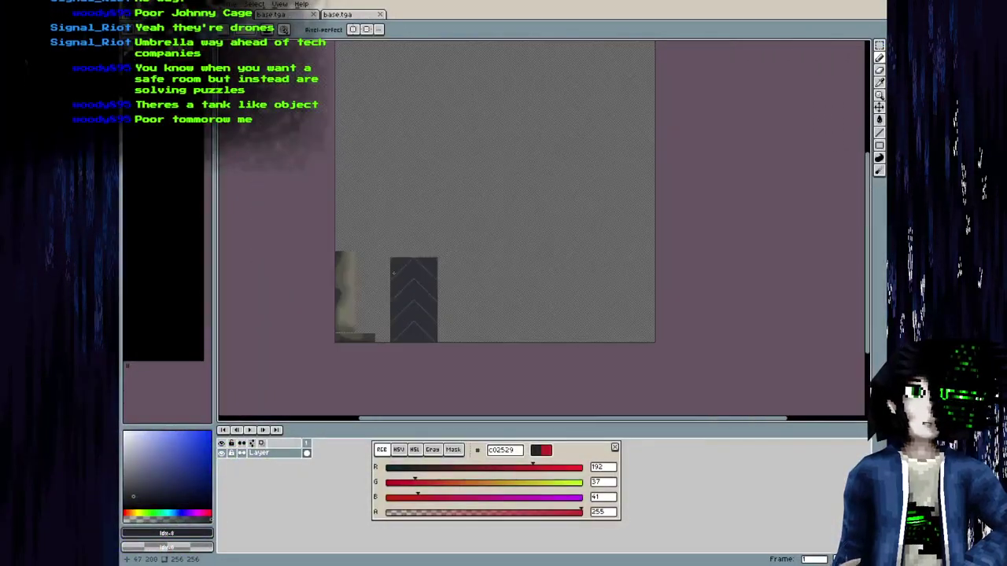
middle_click_drag(565, 204, 613, 169)
scroll(428, 269, "up", 4)
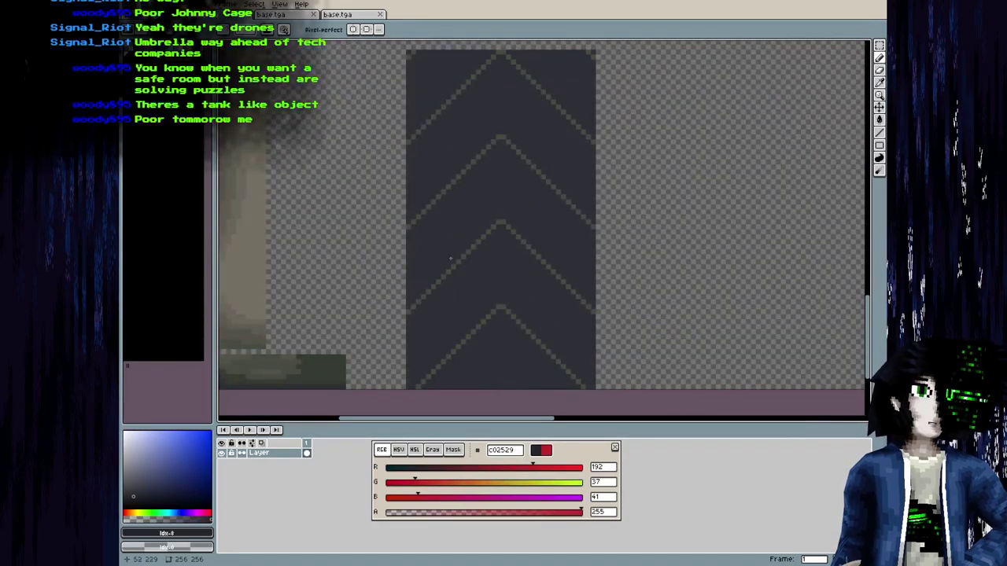
key("alt+Tab")
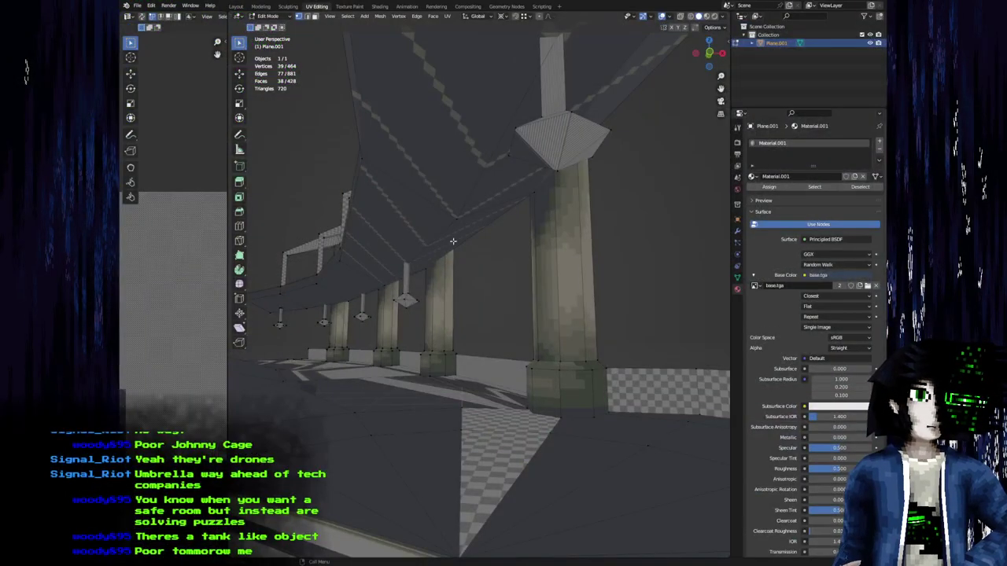
key("alt+Tab")
scroll(415, 298, "down", 2)
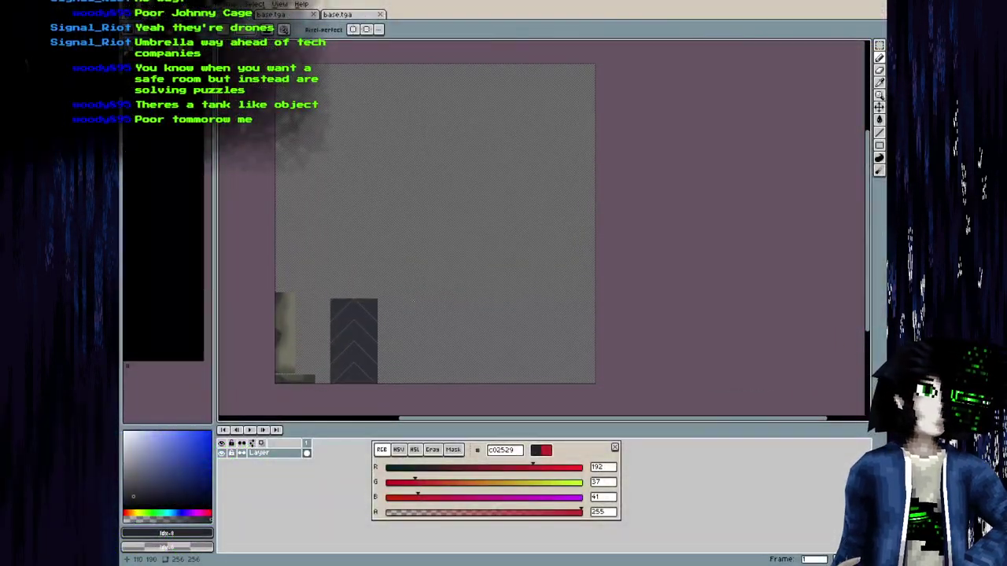
scroll(315, 342, "up", 1)
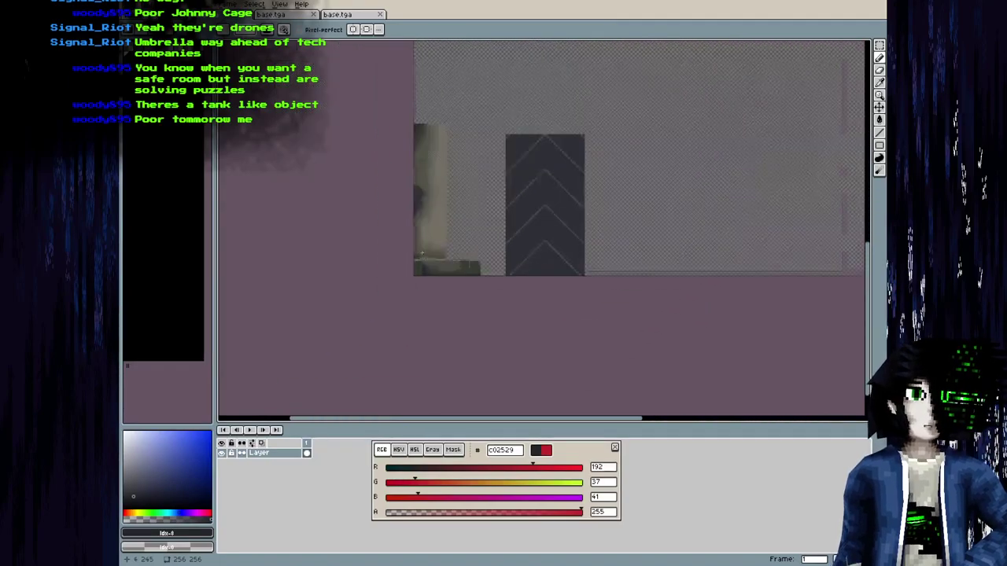
scroll(439, 270, "down", 1)
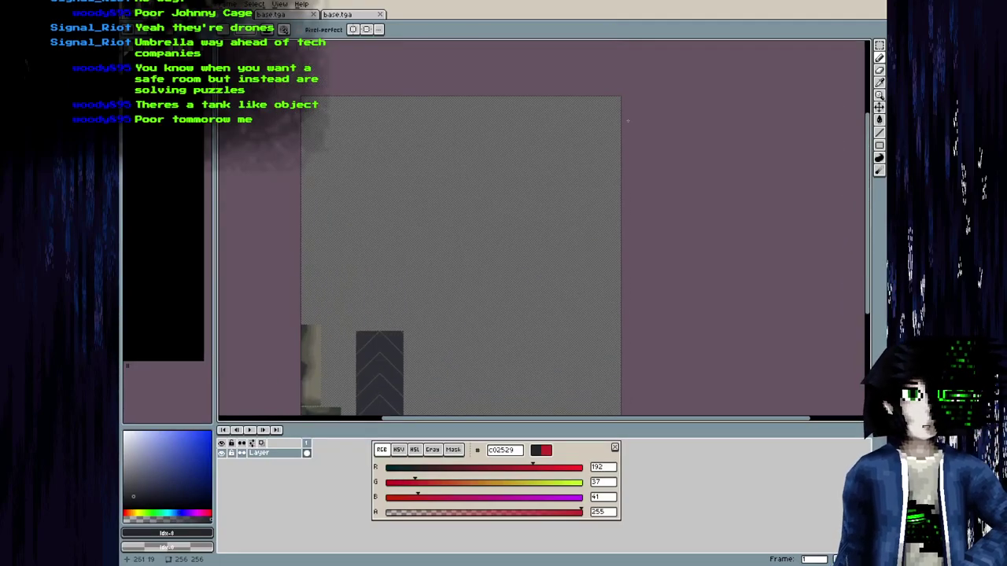
middle_click_drag(340, 145, 365, 107)
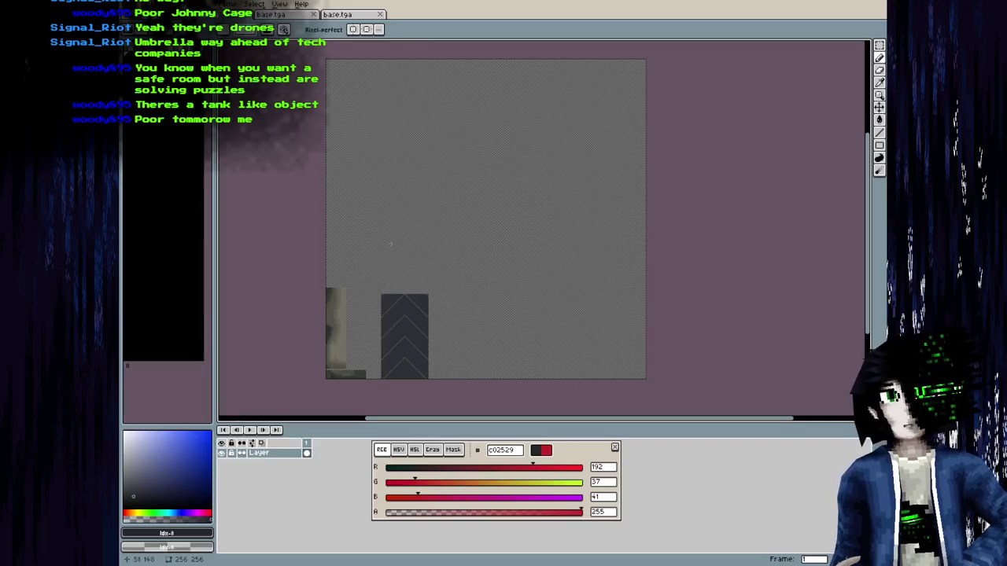
scroll(416, 198, "up", 3)
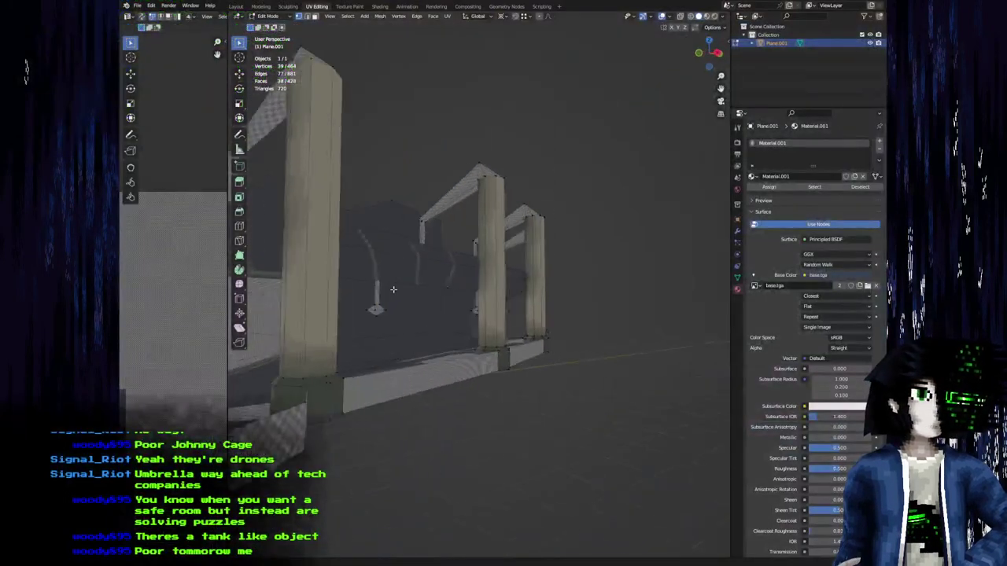
Step: Clear the pillar selection and select four adjoining street floor faces alongside the pillars and curb in face select mode
middle_click_drag(472, 299, 582, 341)
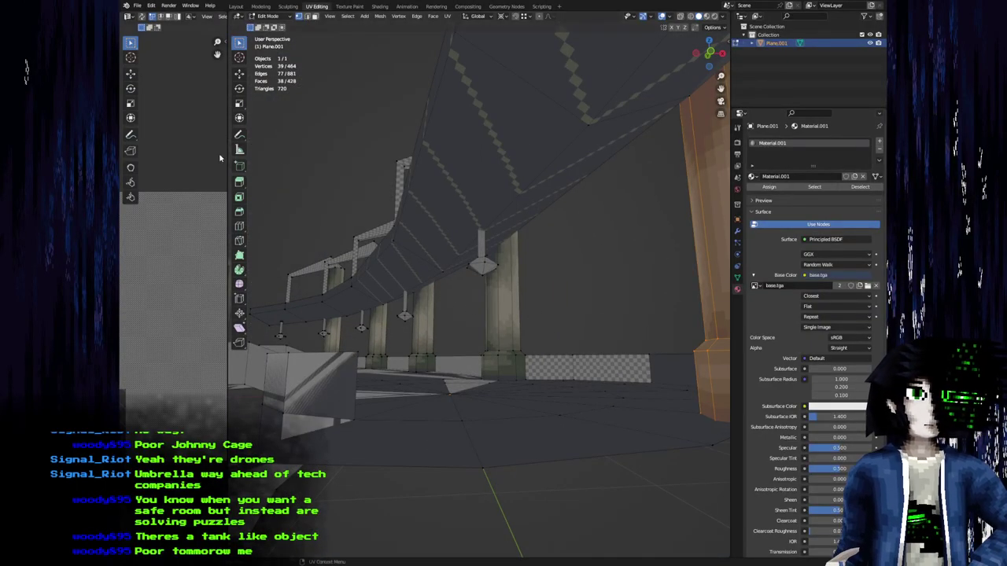
middle_click_drag(395, 264, 459, 302)
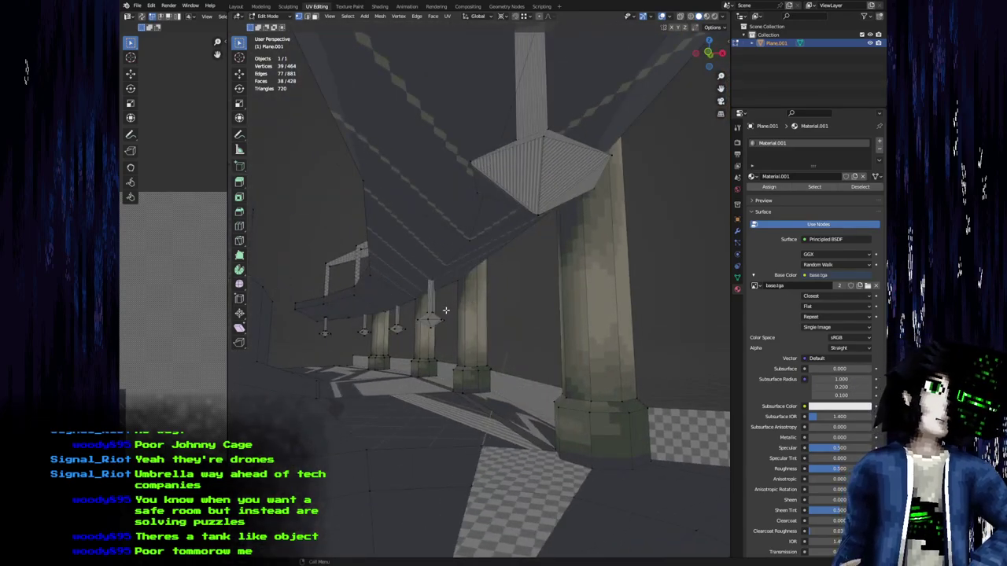
middle_click_drag(426, 329, 435, 295)
key("alt+a")
left_click(482, 332)
left_click(547, 292, "shift")
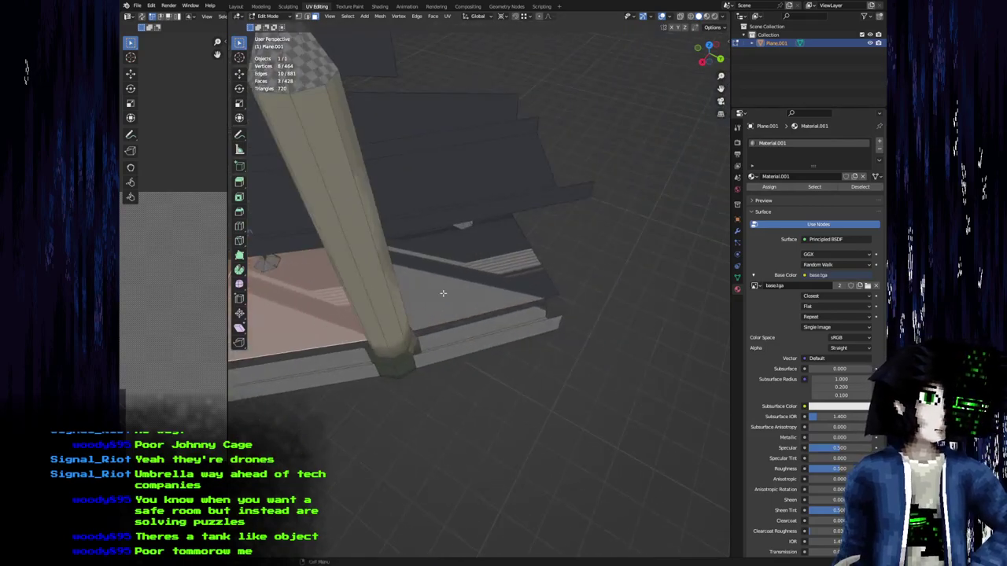
middle_click_drag(365, 316, 361, 376)
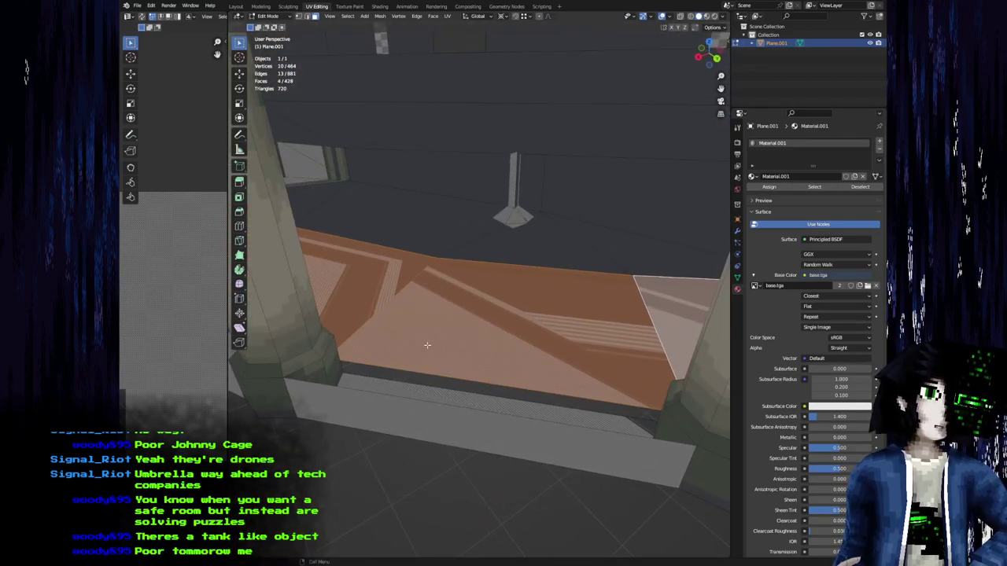
middle_click_drag(573, 308, 415, 376)
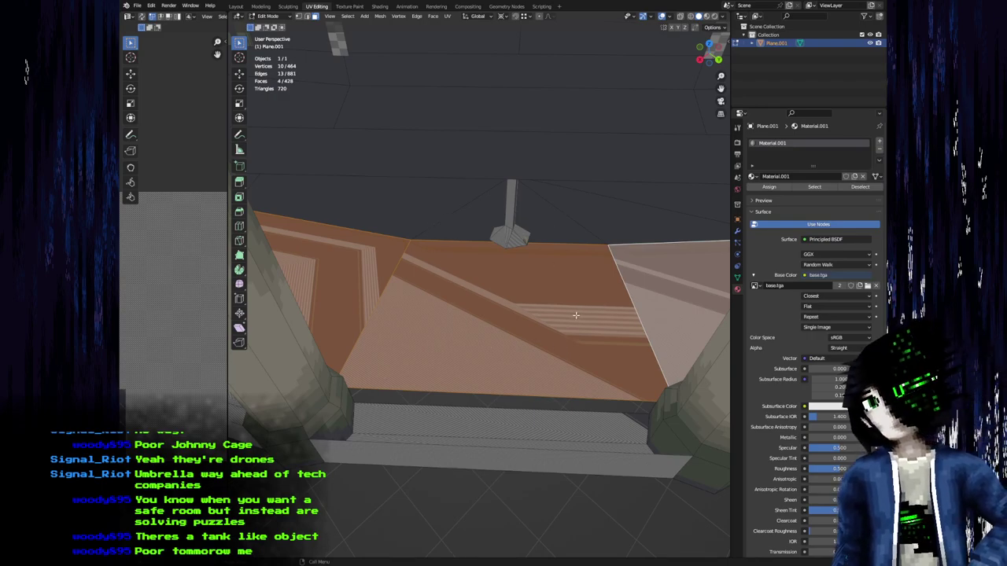
middle_click_drag(575, 315, 536, 310)
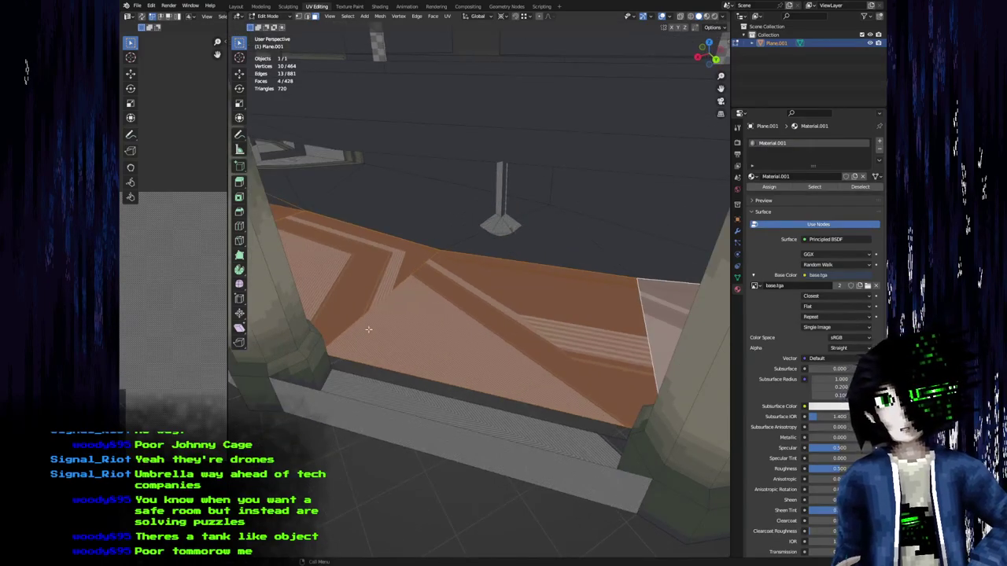
middle_click_drag(416, 314, 547, 366)
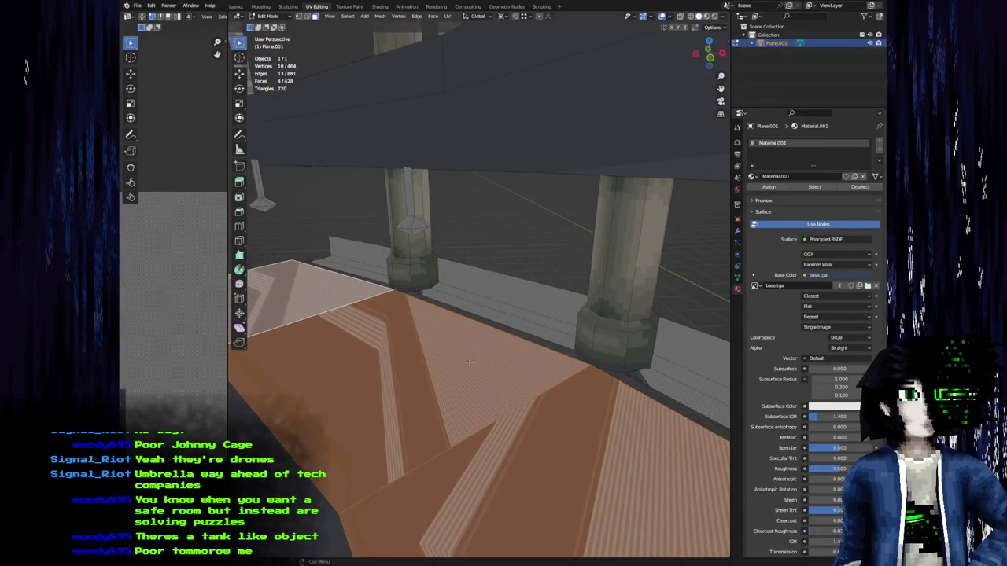
middle_click_drag(464, 417, 640, 355)
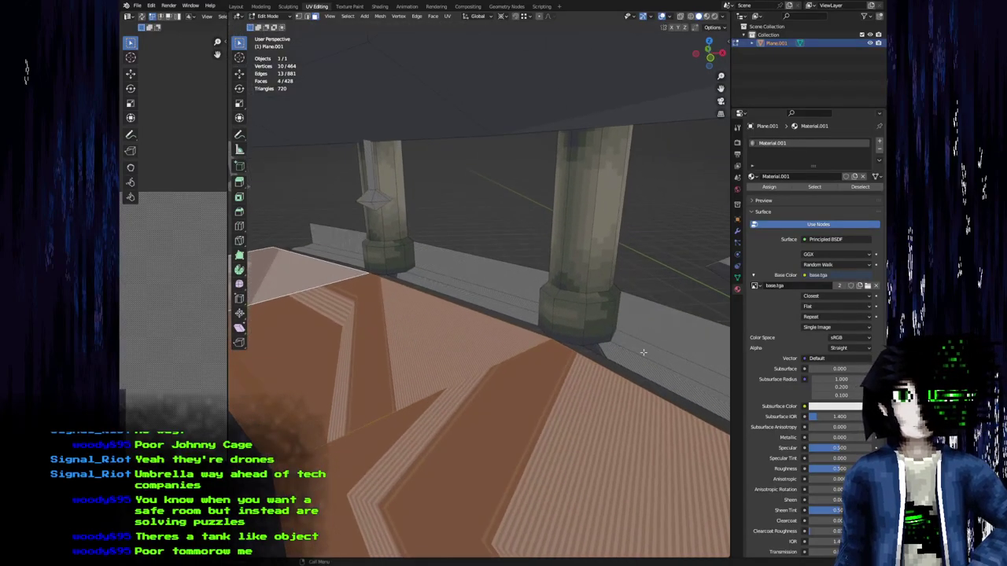